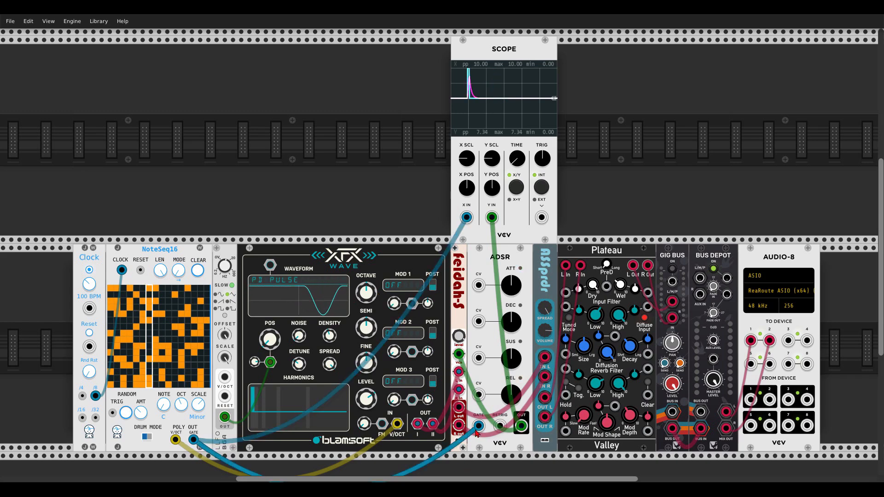
Examine the gate and envelope traces on the Scope alongside the ADSR patch below it
{"action": "scroll", "coordinate": [489, 195], "scroll_direction": "up", "scroll_amount": 5}
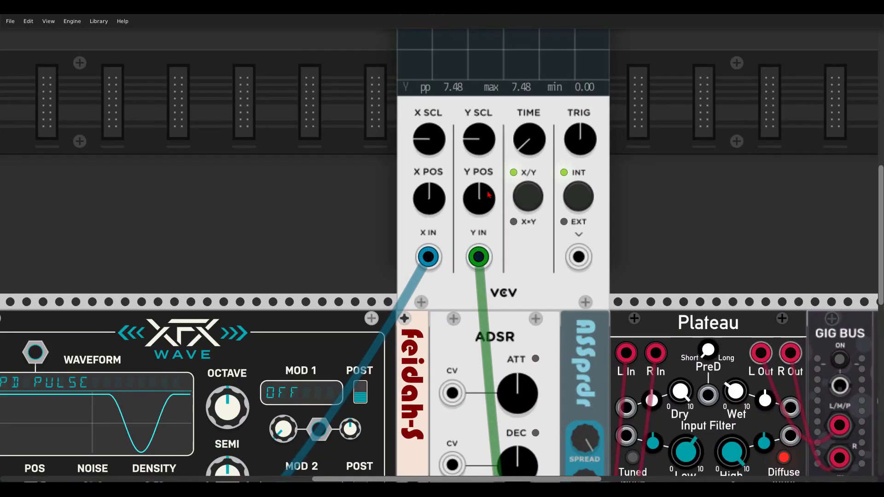
{"action": "scroll", "coordinate": [386, 207], "scroll_direction": "up", "scroll_amount": 5}
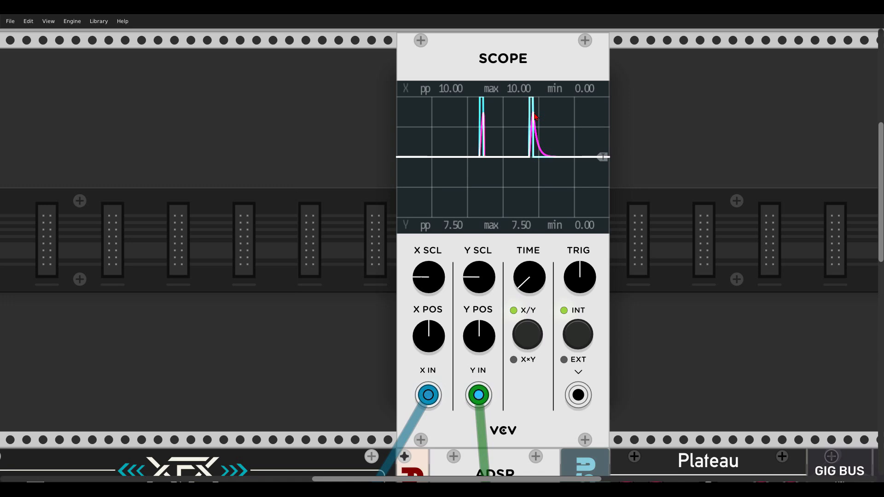
{"action": "scroll", "coordinate": [550, 208], "scroll_direction": "down", "scroll_amount": 8}
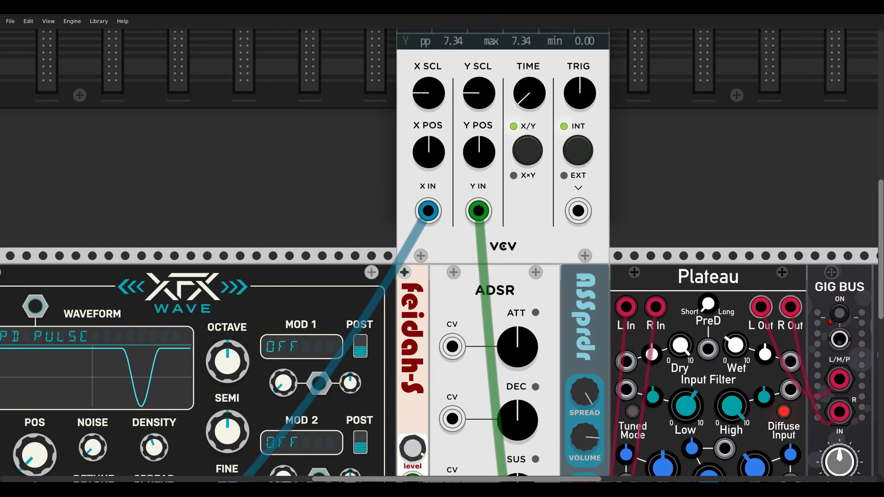
{"action": "scroll", "coordinate": [645, 285], "scroll_direction": "down", "scroll_amount": 3}
{"action": "left_click_drag", "start_coordinate": [431, 230], "coordinate": [378, 171]}
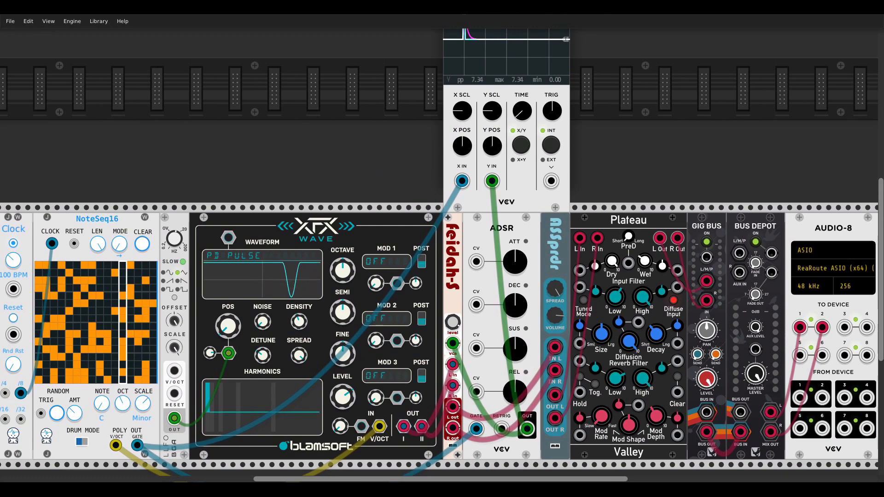
{"action": "scroll", "coordinate": [400, 113], "scroll_direction": "up", "scroll_amount": 2}
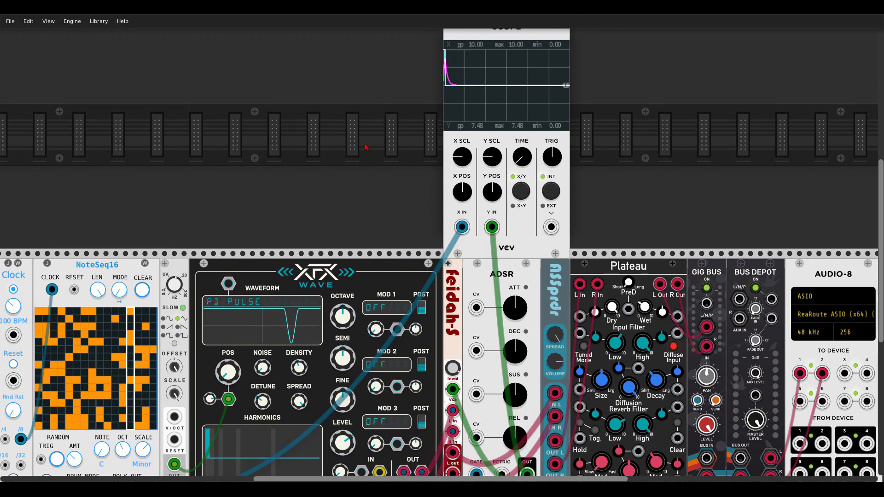
Try a longer attack time on the ADSR envelope and reset it to the default
{"action": "mouse_move", "coordinate": [521, 307]}
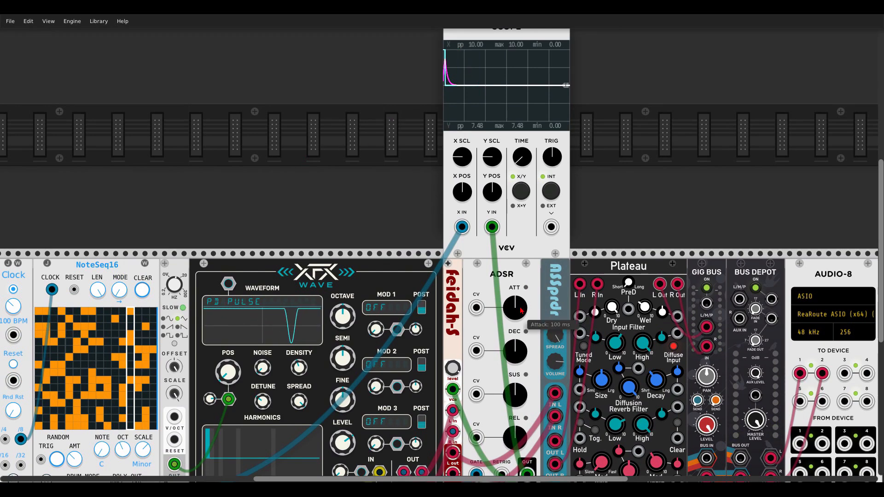
{"action": "left_click_drag", "start_coordinate": [521, 310], "coordinate": [522, 297]}
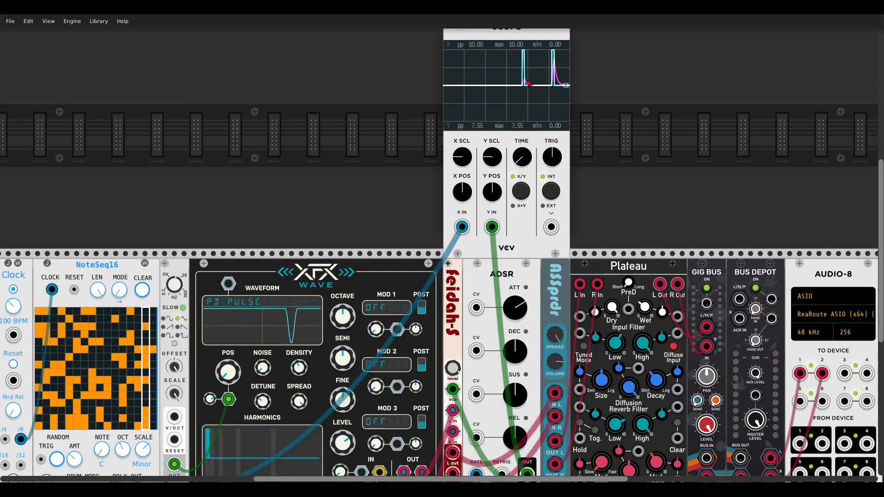
{"action": "double_click", "coordinate": [516, 312]}
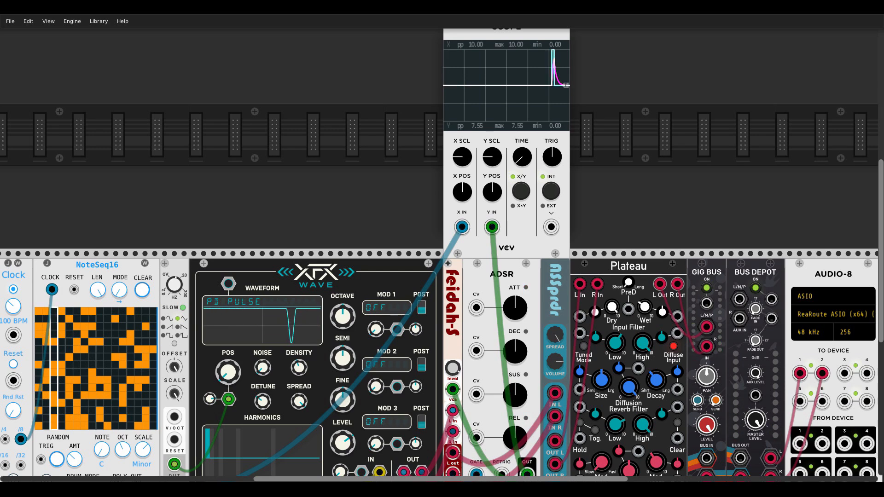
Add a Bogaudio DGATE module to the empty rack row above the XFX Wave oscillator
{"action": "right_click", "coordinate": [302, 168]}
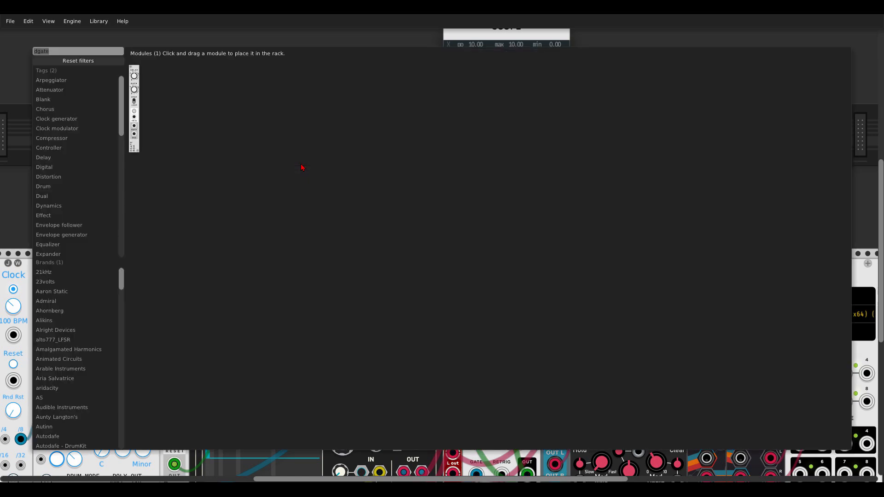
{"action": "left_click_drag", "start_coordinate": [133, 77], "coordinate": [321, 136]}
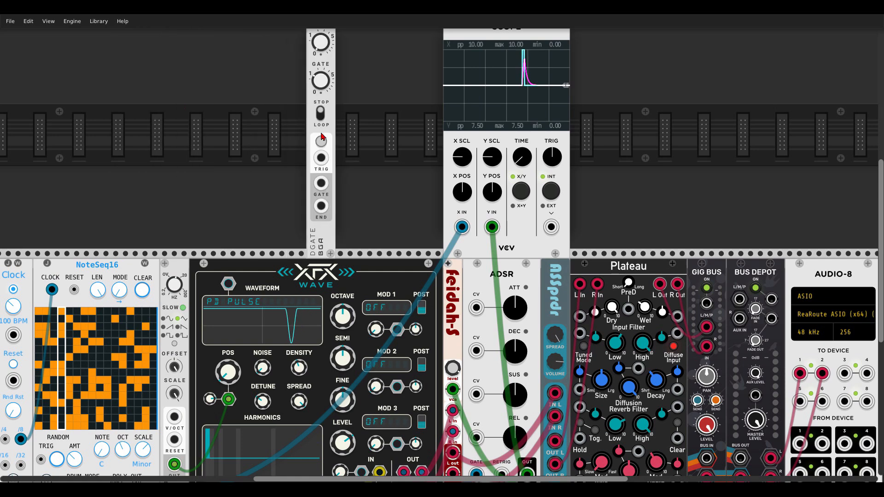
{"action": "scroll", "coordinate": [322, 147], "scroll_direction": "up", "scroll_amount": 1}
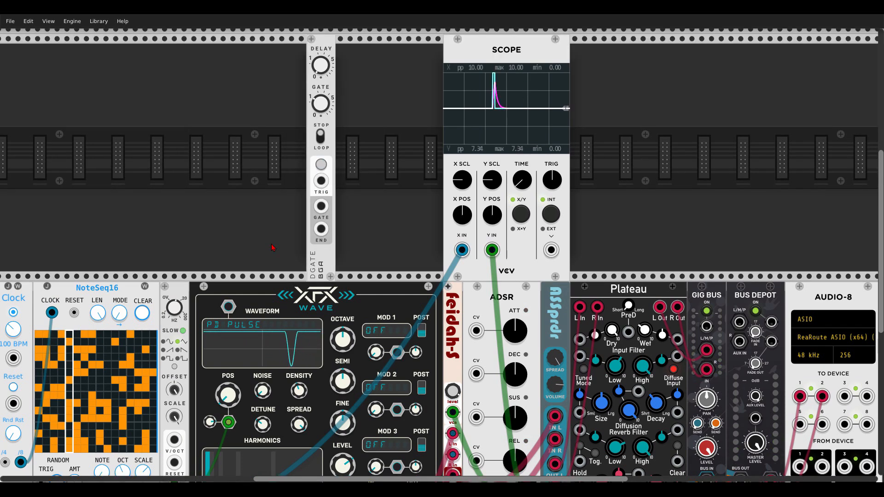
{"action": "scroll", "coordinate": [323, 334], "scroll_direction": "down", "scroll_amount": 4}
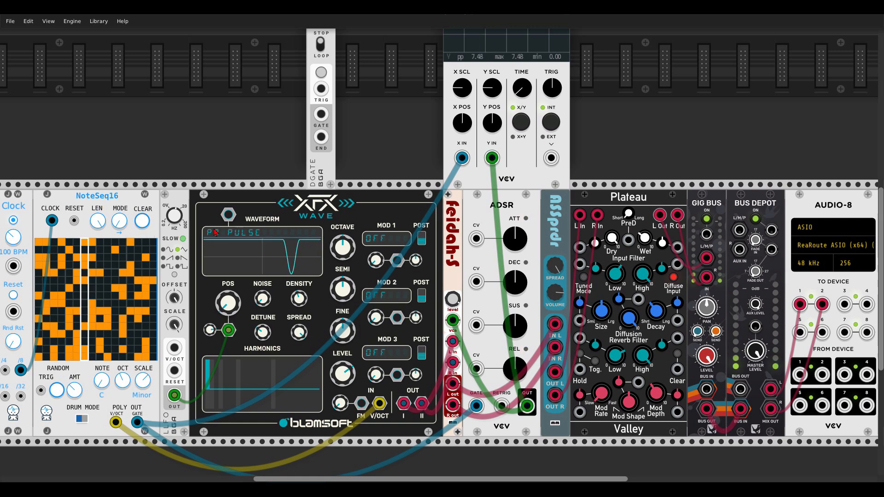
{"action": "scroll", "coordinate": [327, 165], "scroll_direction": "up", "scroll_amount": 3}
{"action": "scroll", "coordinate": [322, 157], "scroll_direction": "up", "scroll_amount": 2}
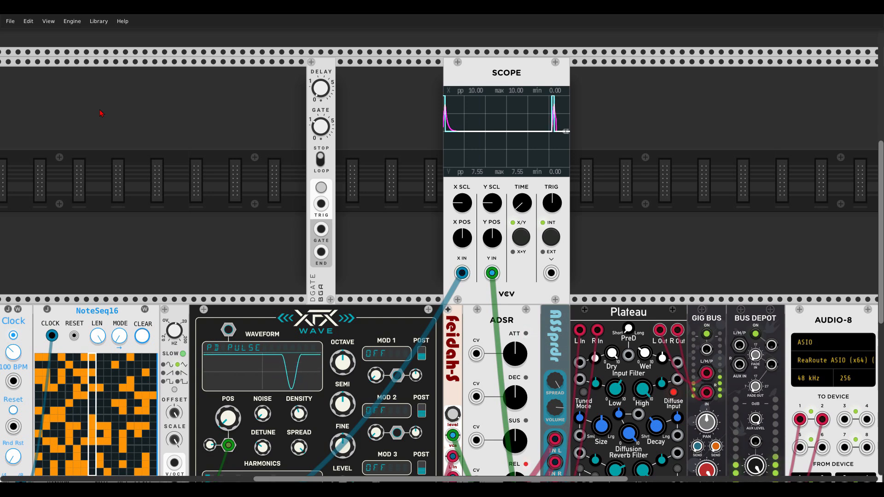
{"action": "scroll", "coordinate": [210, 197], "scroll_direction": "down", "scroll_amount": 2}
{"action": "scroll", "coordinate": [210, 196], "scroll_direction": "down", "scroll_amount": 2}
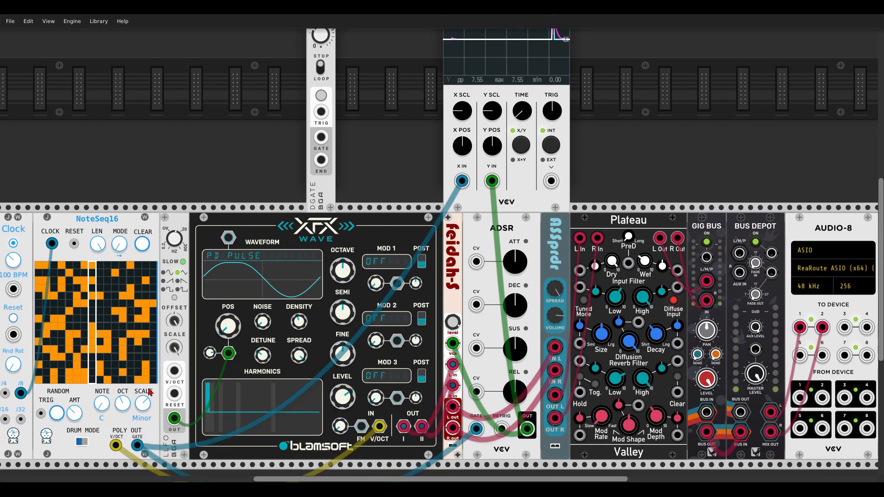
Patch the NoteSeq16 gate output into DGATE's trigger input, and DGATE's gate output into the Scope X input and the ADSR gate
{"action": "right_click", "coordinate": [138, 446]}
{"action": "right_click", "coordinate": [139, 445]}
{"action": "mouse_move", "coordinate": [139, 445]}
{"action": "left_mouse_down"}
{"action": "mouse_move", "coordinate": [272, 173]}
{"action": "mouse_move", "coordinate": [318, 196]}
{"action": "mouse_move", "coordinate": [414, 219]}
{"action": "mouse_move", "coordinate": [419, 248]}
{"action": "mouse_move", "coordinate": [462, 241]}
{"action": "left_mouse_up"}
{"action": "scroll", "coordinate": [272, 174], "scroll_direction": "up", "scroll_amount": 4}
{"action": "scroll", "coordinate": [414, 219], "scroll_direction": "down", "scroll_amount": 1}
{"action": "scroll", "coordinate": [462, 240], "scroll_direction": "down", "scroll_amount": 2}
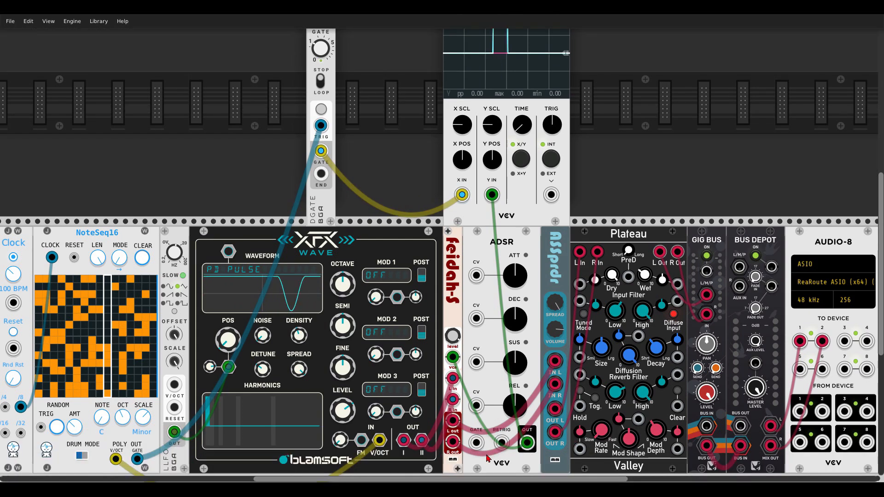
{"action": "left_click_drag", "start_coordinate": [420, 284], "coordinate": [320, 151]}
{"action": "scroll", "coordinate": [402, 158], "scroll_direction": "up", "scroll_amount": 4}
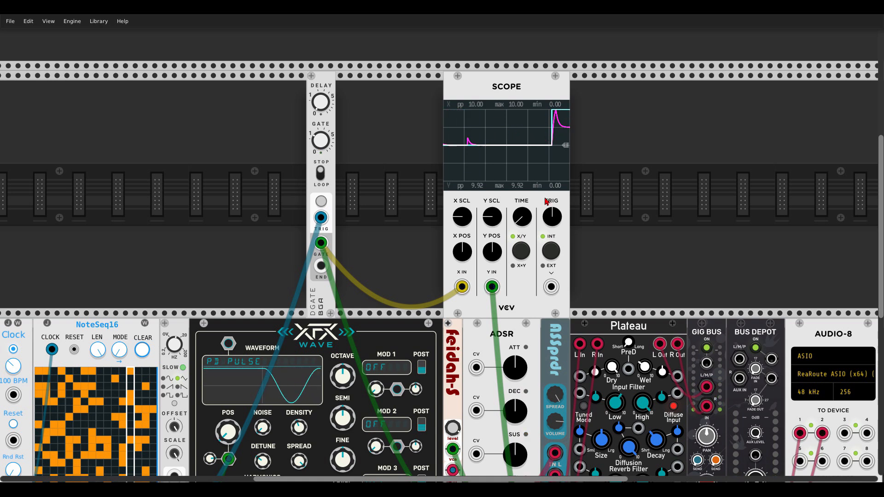
Lengthen the ADSR attack and adjust DGATE's gate time so the envelope has a slow rise
{"action": "left_click_drag", "start_coordinate": [515, 367], "coordinate": [515, 362]}
{"action": "left_click_drag", "start_coordinate": [322, 140], "coordinate": [321, 130]}
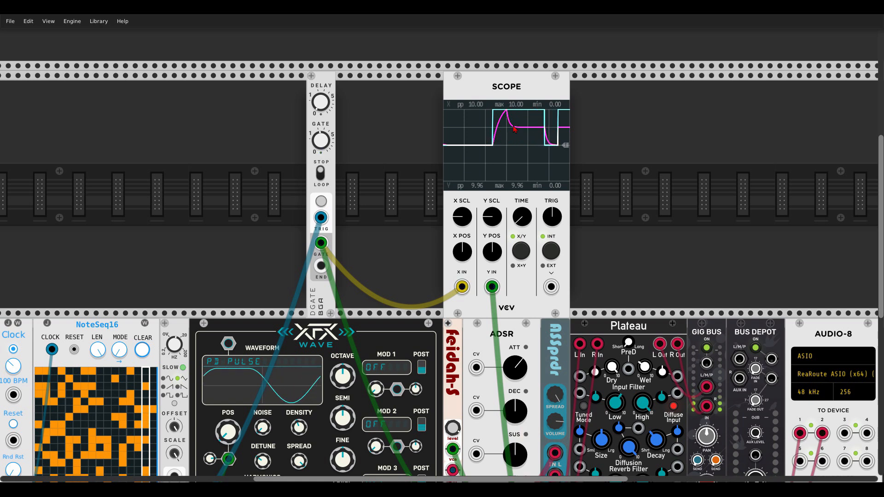
{"action": "left_click_drag", "start_coordinate": [529, 368], "coordinate": [529, 339]}
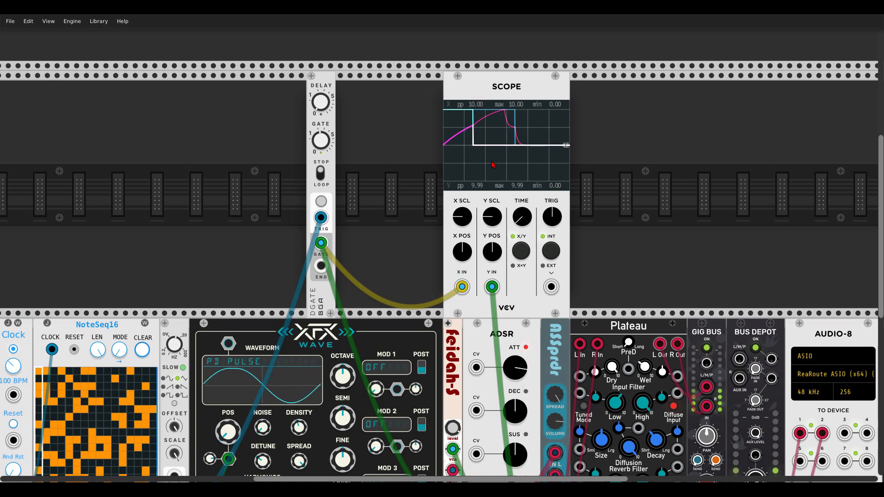
{"action": "left_click_drag", "start_coordinate": [324, 143], "coordinate": [324, 141]}
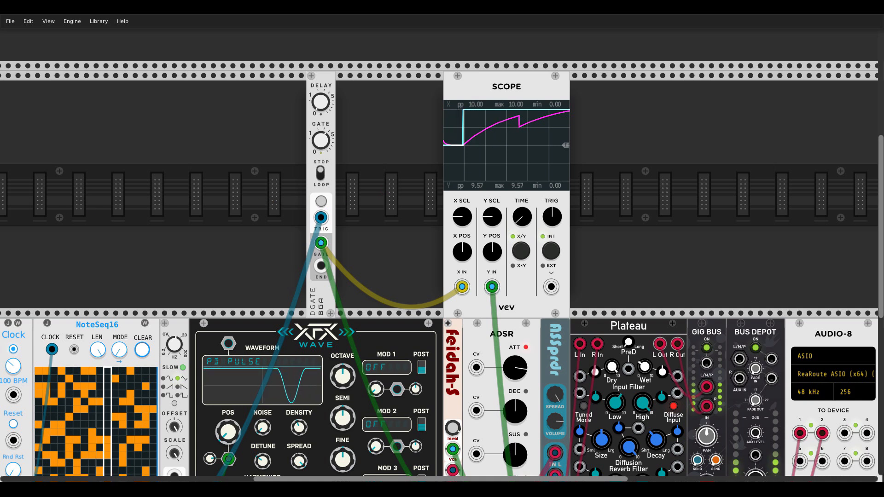
Find the NYSTHI PolyAttackDecay module with the search term "ad" and add it beside DGATE
{"action": "right_click", "coordinate": [380, 203]}
{"action": "type", "text": "ad"}
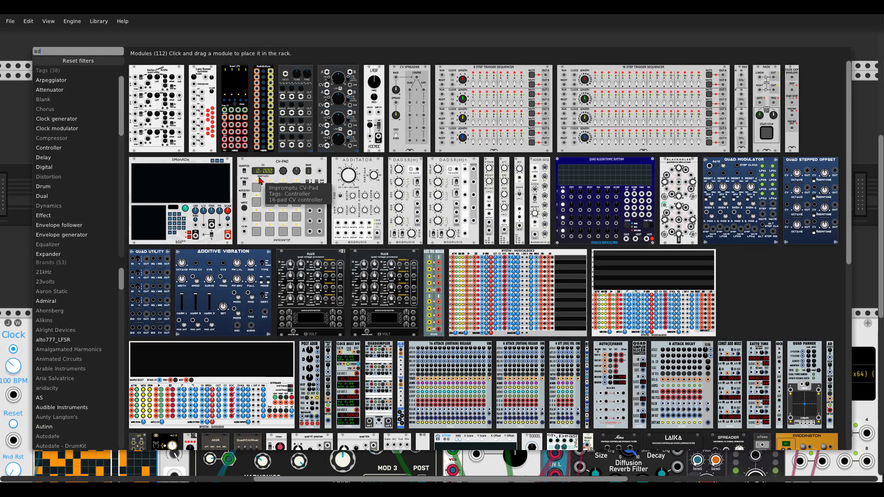
{"action": "left_click", "coordinate": [328, 350]}
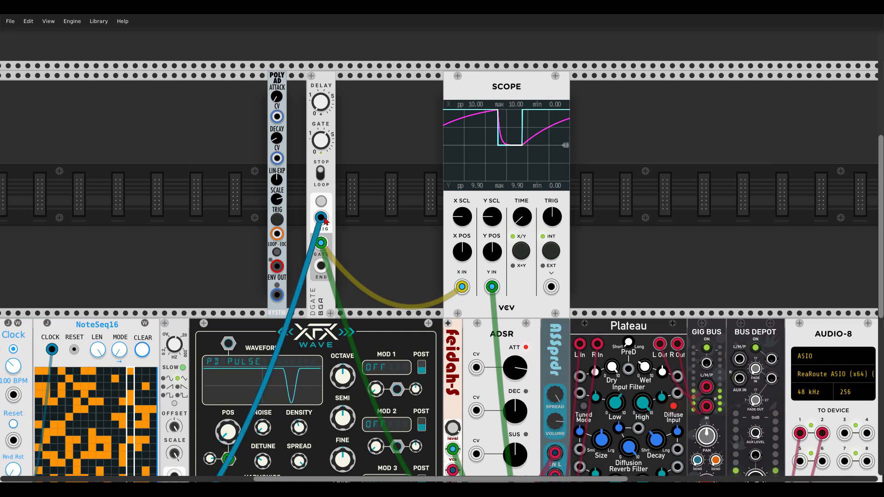
Move the sequencer gate cable to POLY AD's trigger input, and patch its envelope output to Scope X and the Feidah-S VCA input
{"action": "left_click_drag", "start_coordinate": [325, 221], "coordinate": [277, 234]}
{"action": "scroll", "coordinate": [284, 224], "scroll_direction": "down", "scroll_amount": 4}
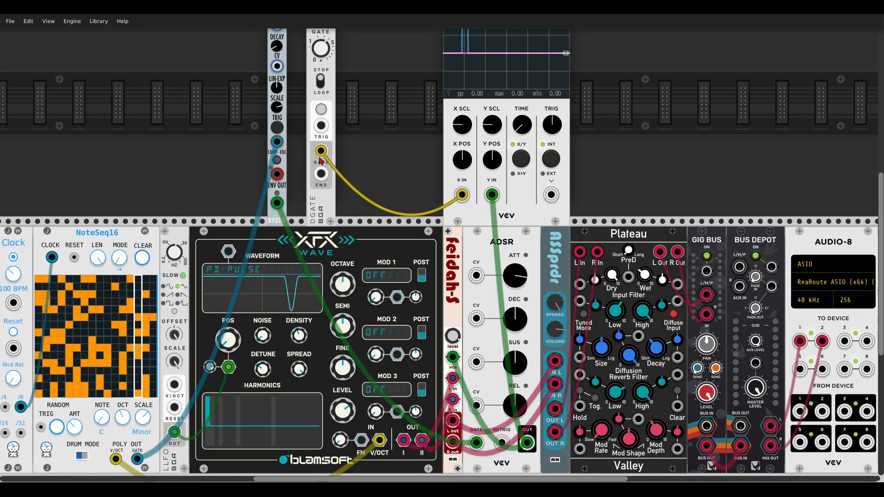
{"action": "left_click_drag", "start_coordinate": [321, 151], "coordinate": [277, 203]}
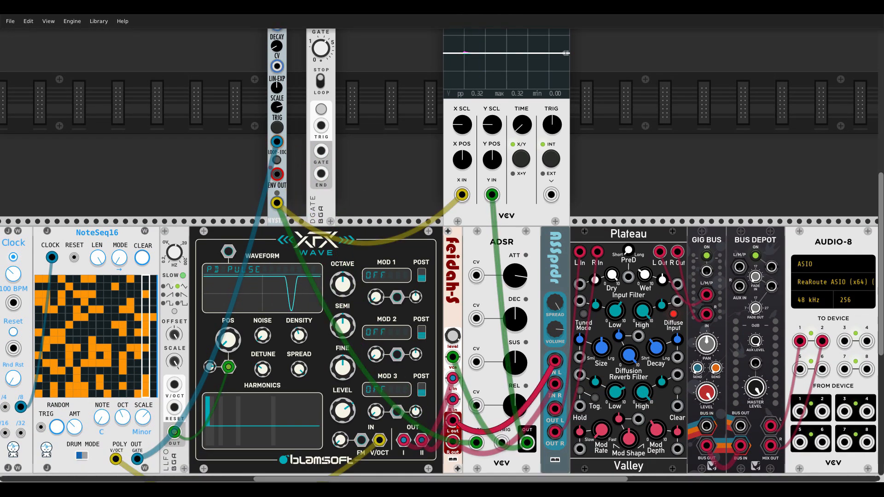
{"action": "right_click", "coordinate": [455, 359]}
{"action": "left_click_drag", "start_coordinate": [453, 357], "coordinate": [276, 203]}
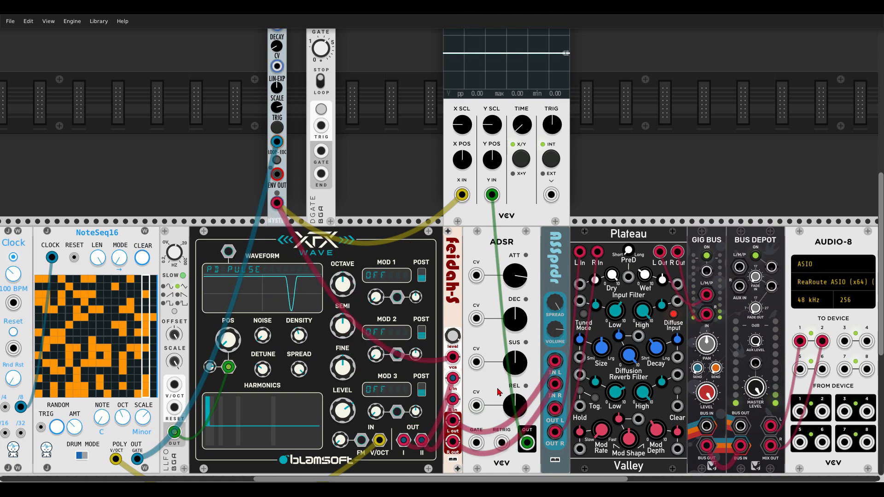
Lengthen the attack and decay times on the POLY AD envelope
{"action": "scroll", "coordinate": [493, 312], "scroll_direction": "up", "scroll_amount": 2}
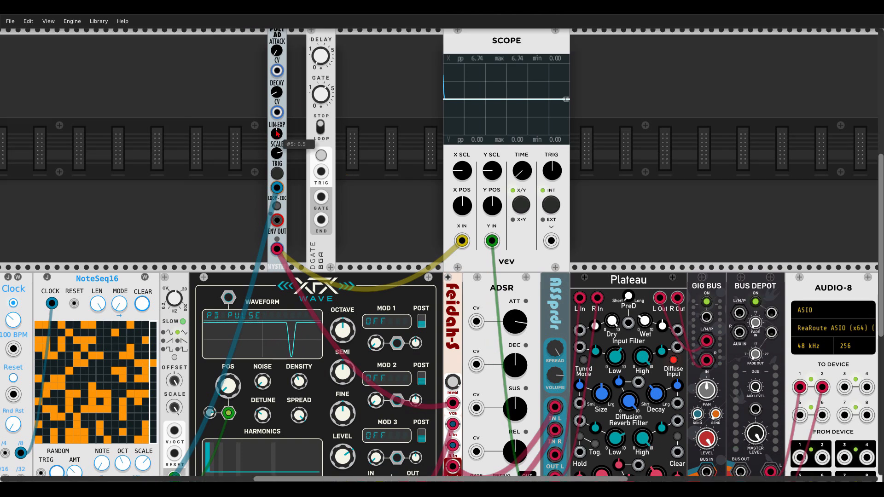
{"action": "scroll", "coordinate": [288, 117], "scroll_direction": "up", "scroll_amount": 2}
{"action": "left_click_drag", "start_coordinate": [279, 98], "coordinate": [278, 69]}
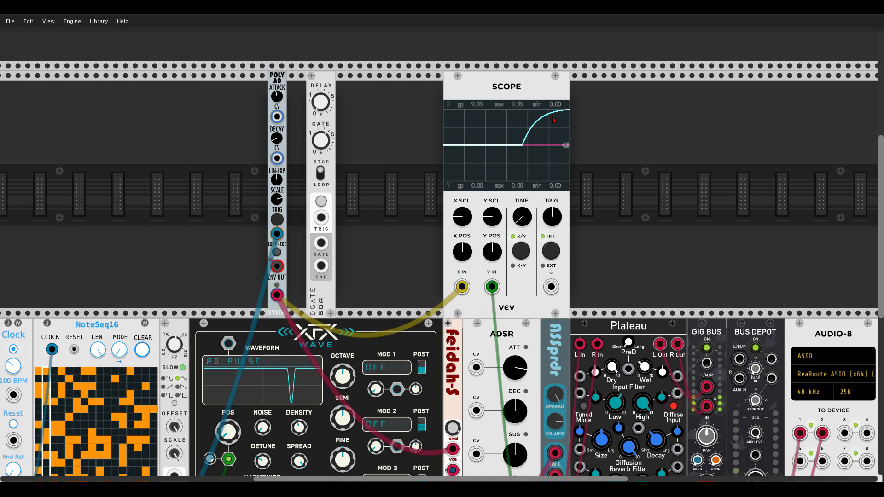
{"action": "left_click_drag", "start_coordinate": [277, 138], "coordinate": [276, 138]}
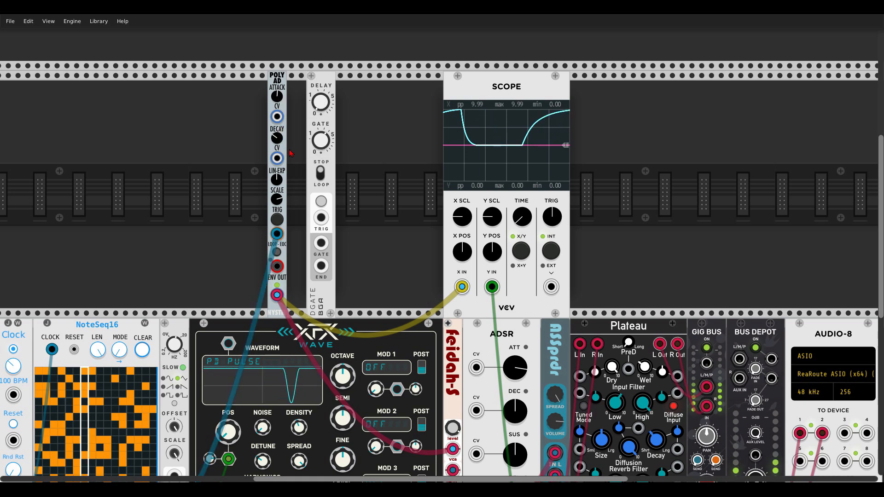
Add the Befaco RAMPAGE module beside POLY AD and adjust its first channel's Rise slider
{"action": "right_click", "coordinate": [249, 155]}
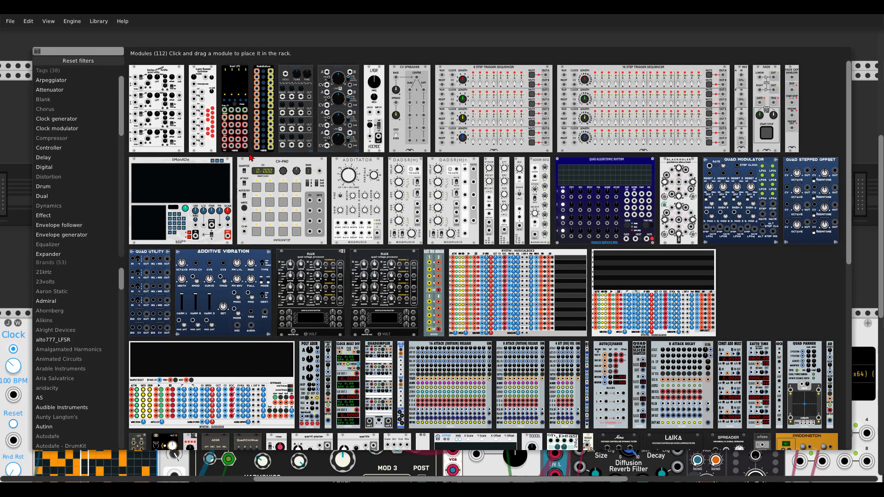
{"action": "type", "text": "ram"}
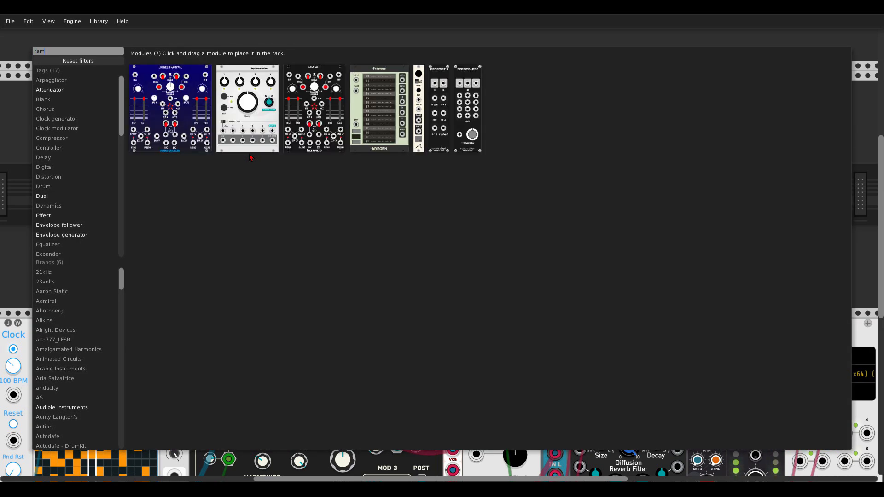
{"action": "left_click", "coordinate": [313, 108]}
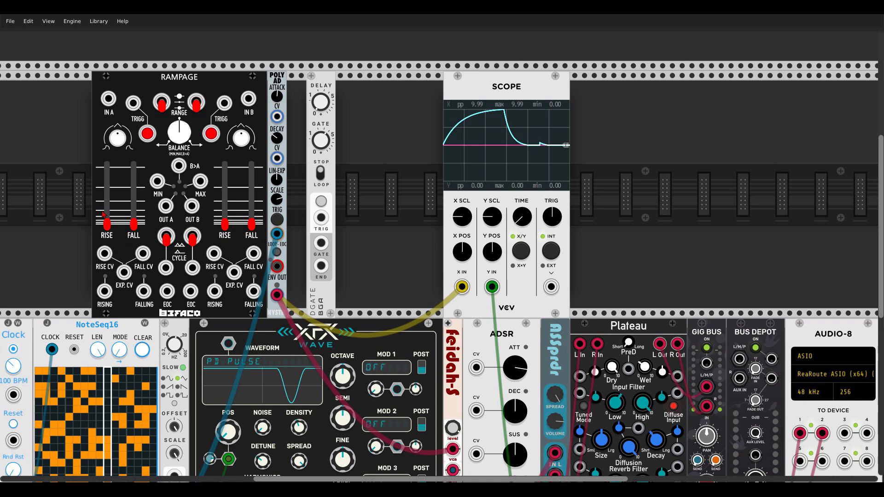
{"action": "left_click_drag", "start_coordinate": [107, 225], "coordinate": [107, 223]}
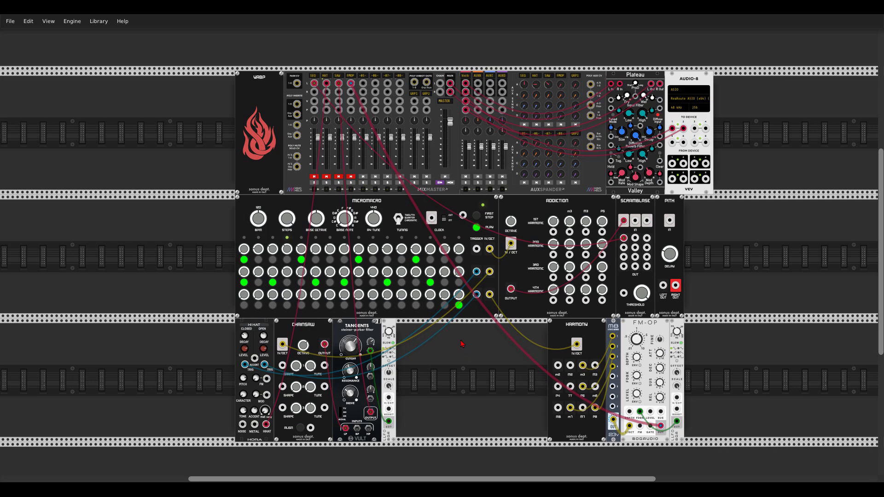
Examine the sonus dept. patch, going from the MICROMACRO sequencer to the ADDICTION, SCRAMBLASE and PITH modules
{"action": "scroll", "coordinate": [350, 216], "scroll_direction": "up", "scroll_amount": 5}
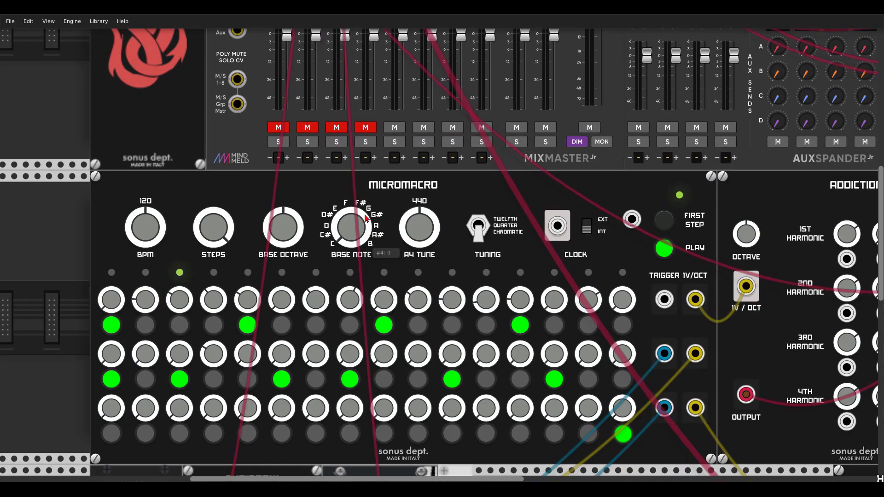
{"action": "scroll", "coordinate": [365, 217], "scroll_direction": "down", "scroll_amount": 1}
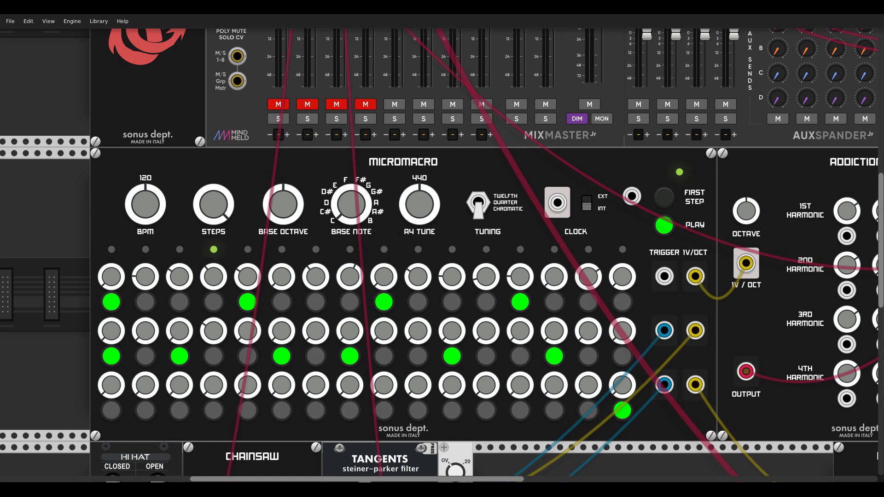
{"action": "left_click_drag", "start_coordinate": [630, 182], "coordinate": [377, 175]}
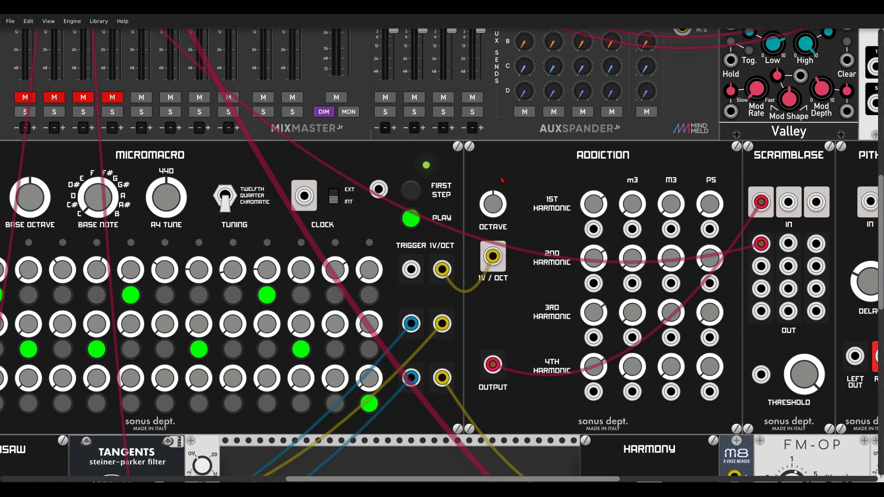
{"action": "left_click_drag", "start_coordinate": [795, 161], "coordinate": [690, 156]}
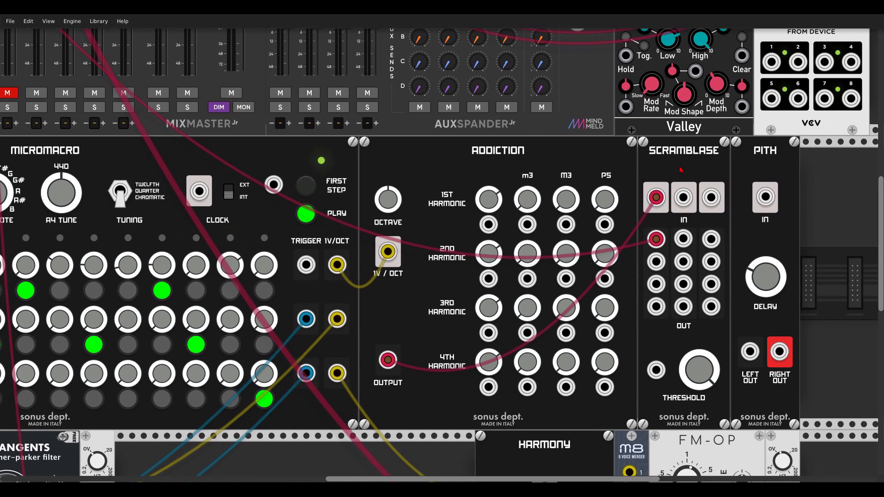
Unmute the SEQ channel on the MixMaster mixer
{"action": "left_click_drag", "start_coordinate": [285, 159], "coordinate": [728, 219]}
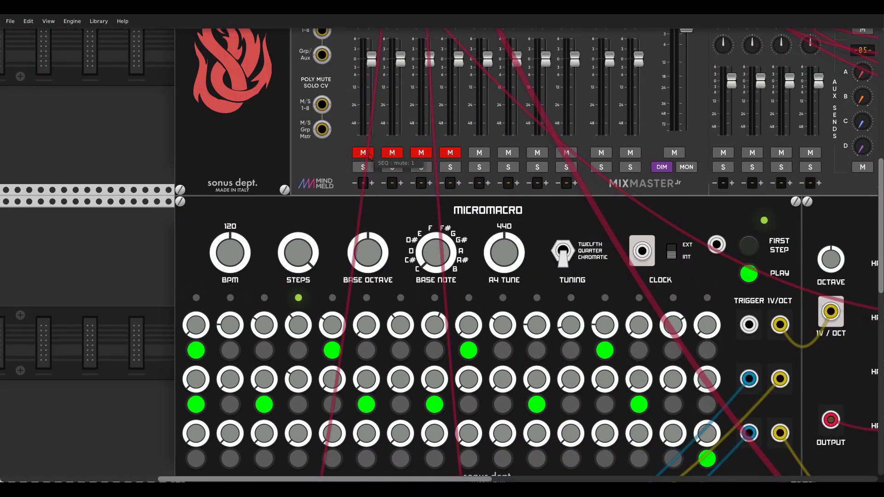
{"action": "left_click", "coordinate": [370, 157]}
Try different Base Octave, Base Note and A4 Tune settings on the MICROMACRO sequencer
{"action": "left_click_drag", "start_coordinate": [672, 282], "coordinate": [502, 205]}
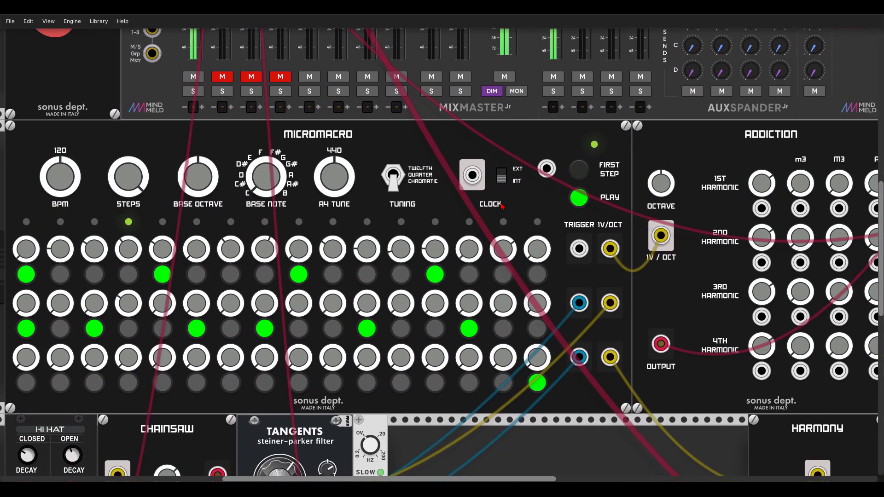
{"action": "scroll", "coordinate": [501, 206], "scroll_direction": "down", "scroll_amount": 3}
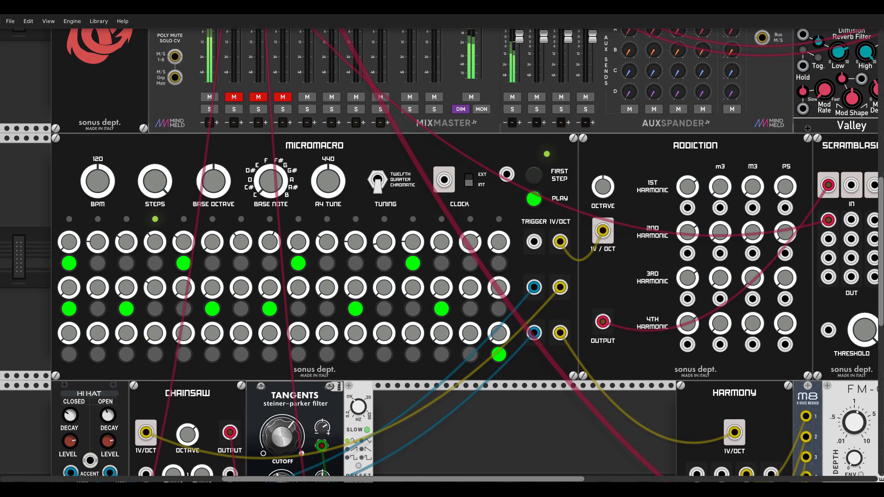
{"action": "mouse_move", "coordinate": [276, 179]}
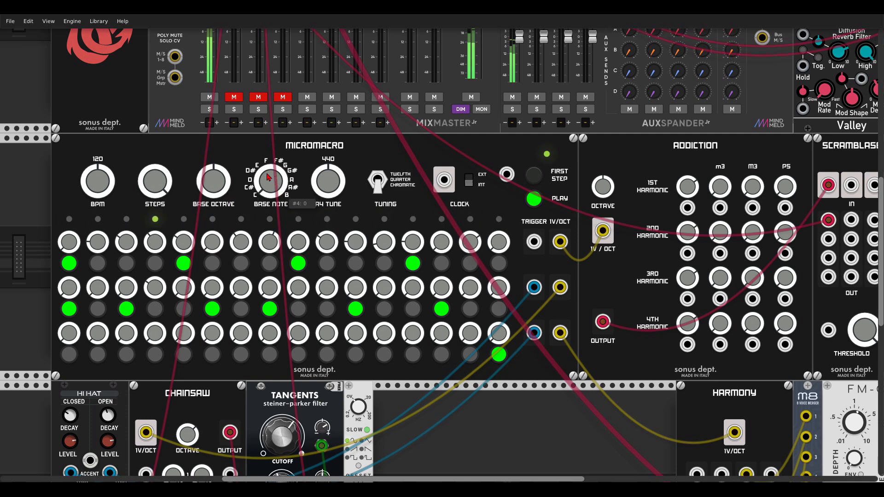
{"action": "mouse_move", "coordinate": [219, 188]}
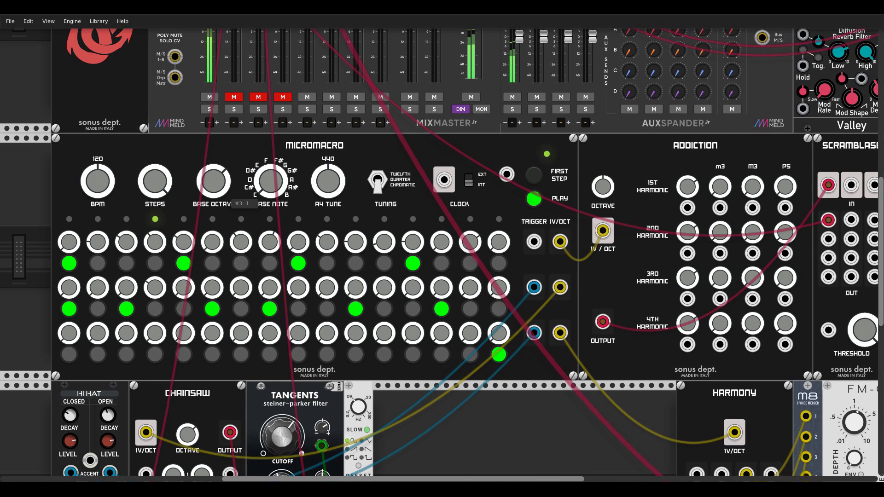
{"action": "left_click_drag", "start_coordinate": [222, 189], "coordinate": [221, 152]}
{"action": "left_click_drag", "start_coordinate": [270, 185], "coordinate": [271, 69]}
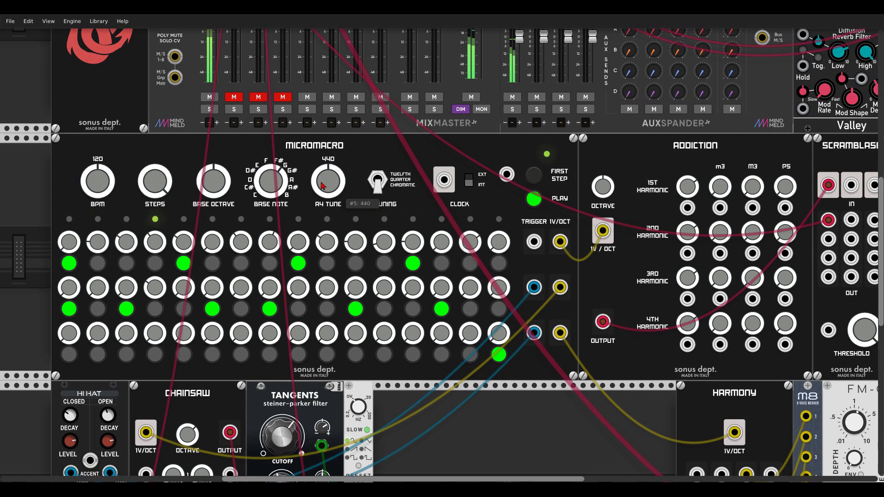
{"action": "left_click_drag", "start_coordinate": [330, 181], "coordinate": [338, 186]}
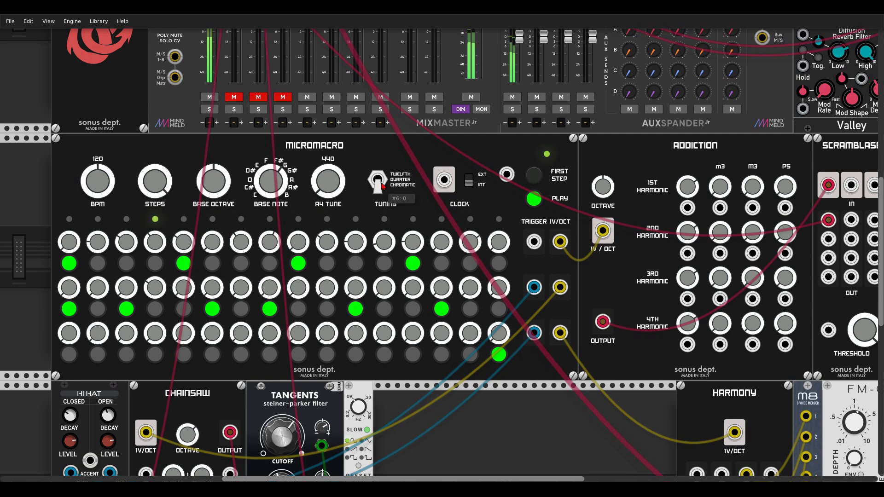
Adjust the 3rd harmonic M3 knob on ADDICTION and sweep the Threshold knob on SCRAMBLASE
{"action": "left_click_drag", "start_coordinate": [470, 208], "coordinate": [298, 205]}
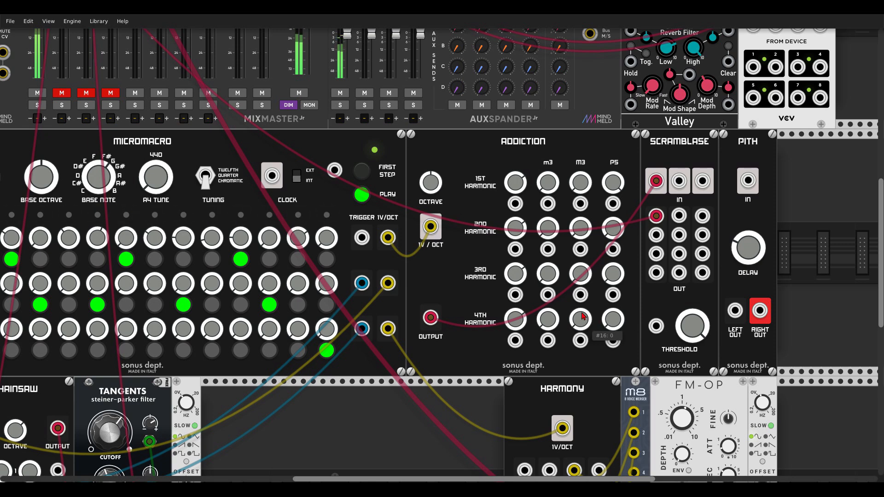
{"action": "left_click_drag", "start_coordinate": [583, 279], "coordinate": [584, 281]}
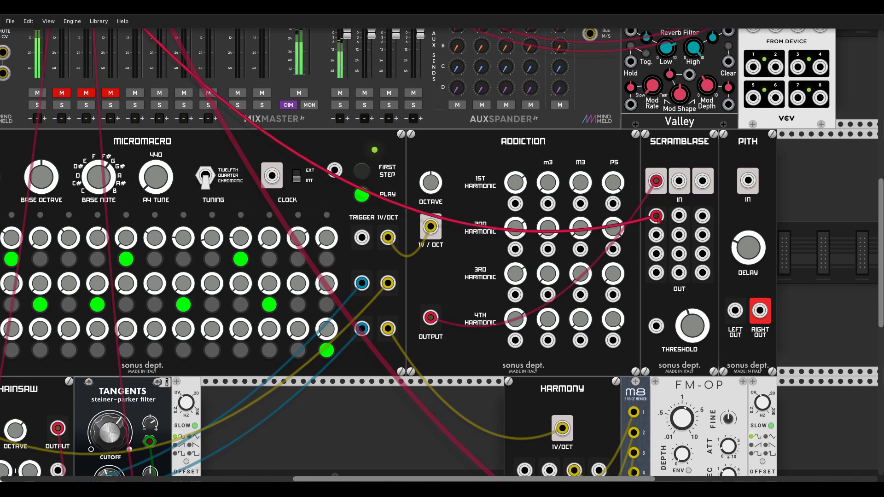
{"action": "left_click_drag", "start_coordinate": [693, 304], "coordinate": [693, 317]}
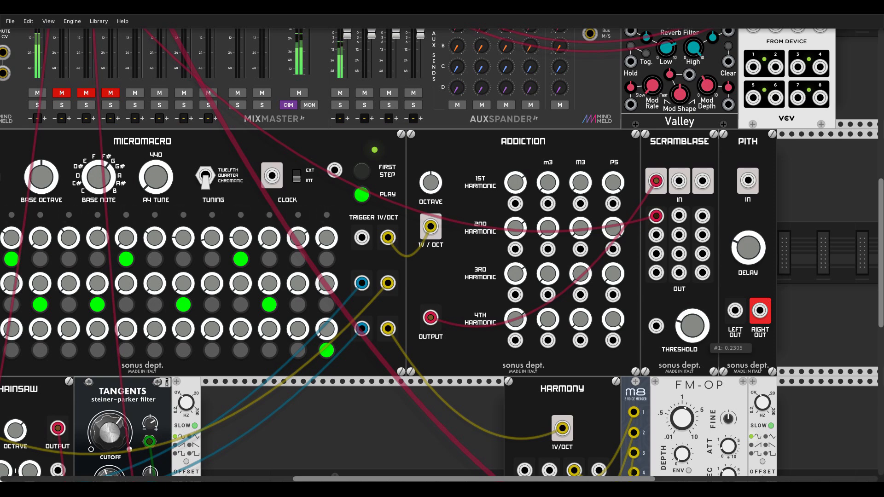
{"action": "left_click_drag", "start_coordinate": [692, 326], "coordinate": [692, 309]}
{"action": "left_click_drag", "start_coordinate": [692, 300], "coordinate": [691, 267]}
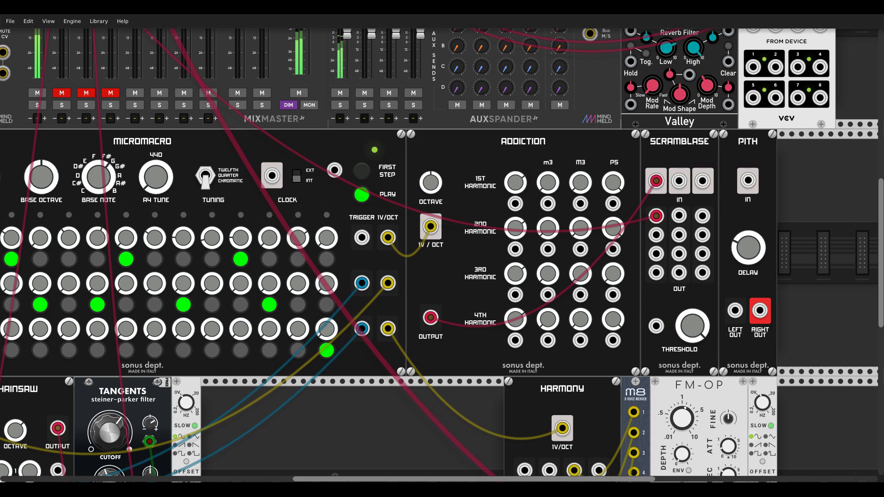
Unmute the HAT mixer channel and inspect the Hi Hat module's trigger connections from MICROMACRO
{"action": "left_click_drag", "start_coordinate": [316, 411], "coordinate": [578, 396]}
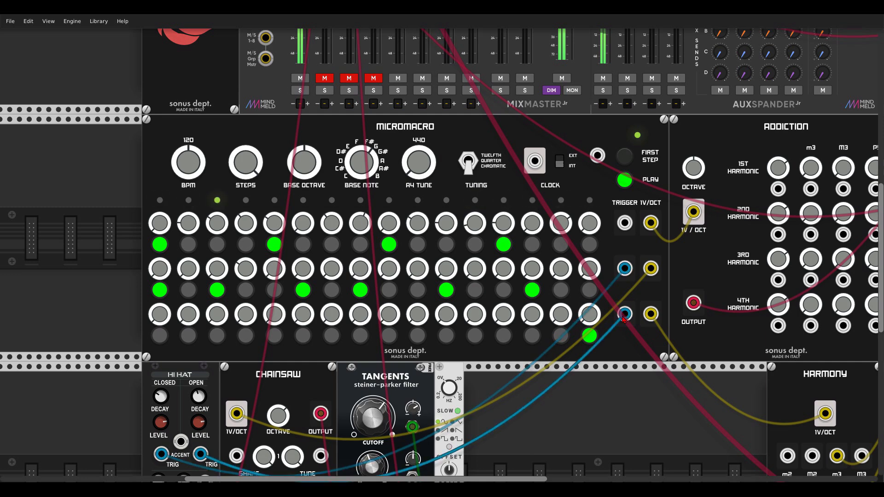
{"action": "scroll", "coordinate": [622, 287], "scroll_direction": "down", "scroll_amount": 5}
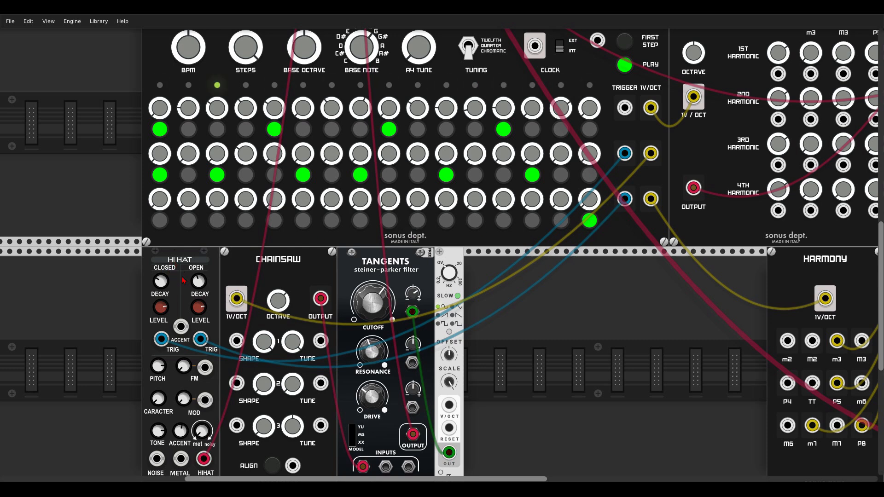
{"action": "scroll", "coordinate": [184, 281], "scroll_direction": "up", "scroll_amount": 9}
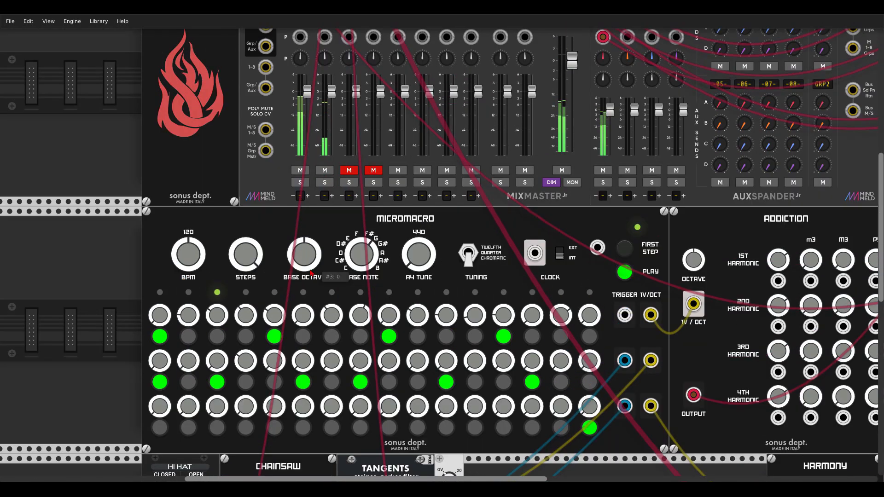
{"action": "scroll", "coordinate": [311, 272], "scroll_direction": "down", "scroll_amount": 9}
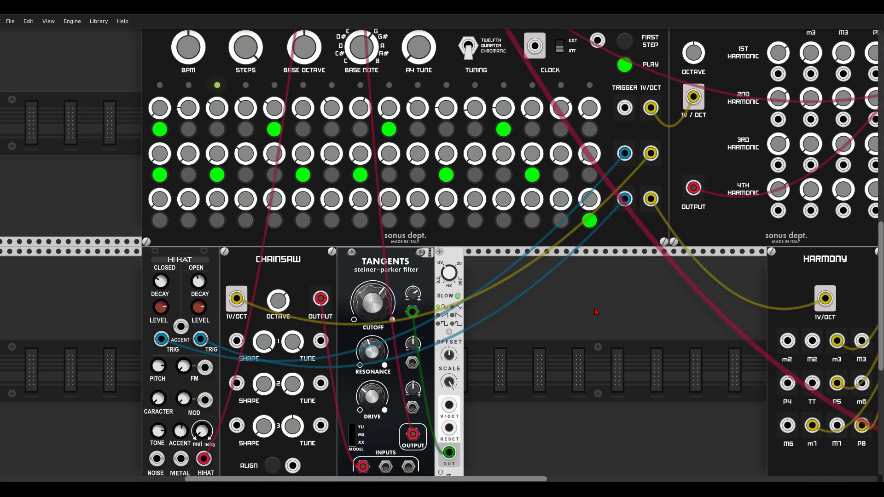
Patch SCRAMBLASE's first output into PITH's input, and connect PITH's left and right outputs to the SEQ channel's L and R mixer inputs
{"action": "left_click_drag", "start_coordinate": [701, 287], "coordinate": [345, 391]}
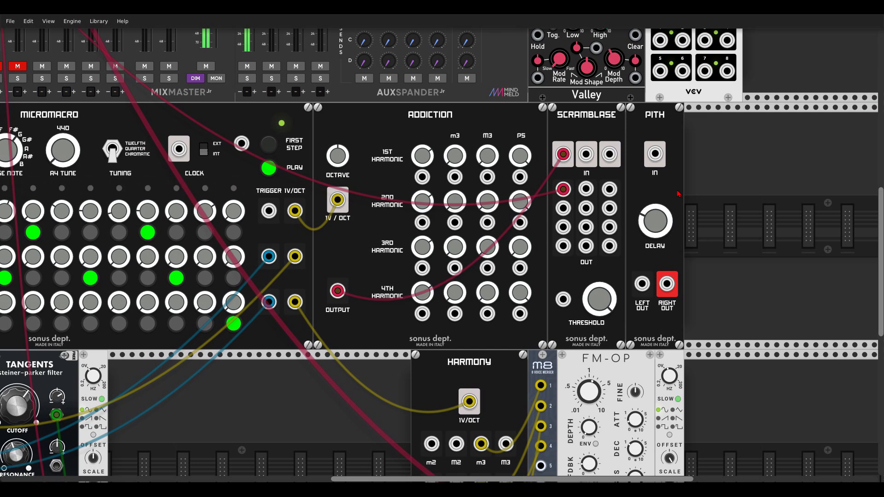
{"action": "left_click_drag", "start_coordinate": [563, 189], "coordinate": [655, 154]}
{"action": "left_click_drag", "start_coordinate": [667, 285], "coordinate": [797, 333]}
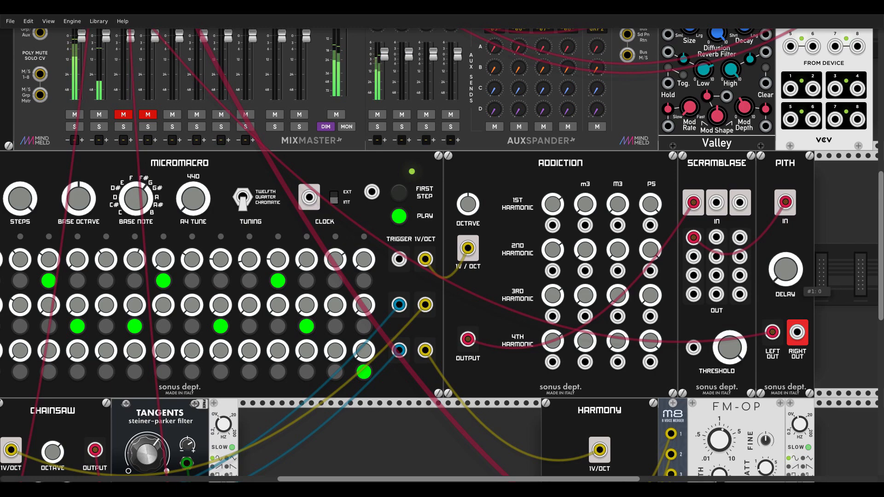
{"action": "scroll", "coordinate": [583, 223], "scroll_direction": "up", "scroll_amount": 5}
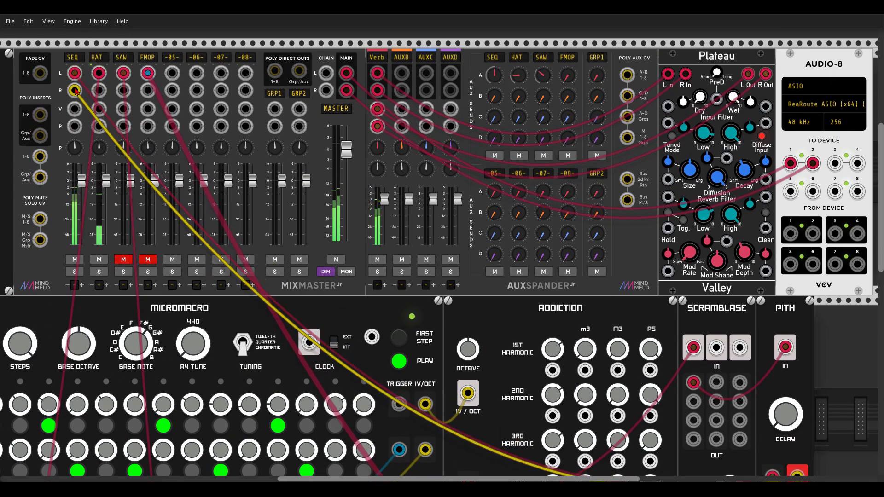
Raise PITH's Delay knob to try the stereo delay effect, and lower it again
{"action": "scroll", "coordinate": [582, 223], "scroll_direction": "down", "scroll_amount": 5}
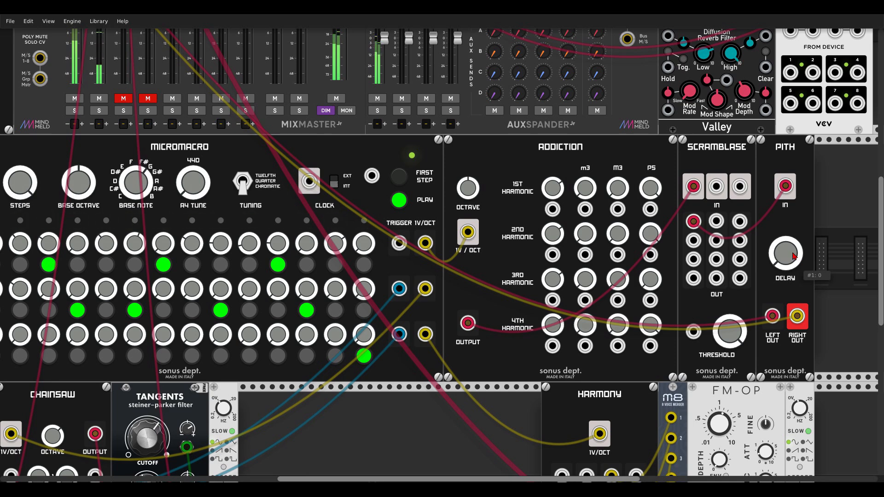
{"action": "left_click_drag", "start_coordinate": [792, 256], "coordinate": [792, 205]}
{"action": "left_click_drag", "start_coordinate": [411, 401], "coordinate": [474, 380]}
{"action": "left_click_drag", "start_coordinate": [849, 232], "coordinate": [849, 288]}
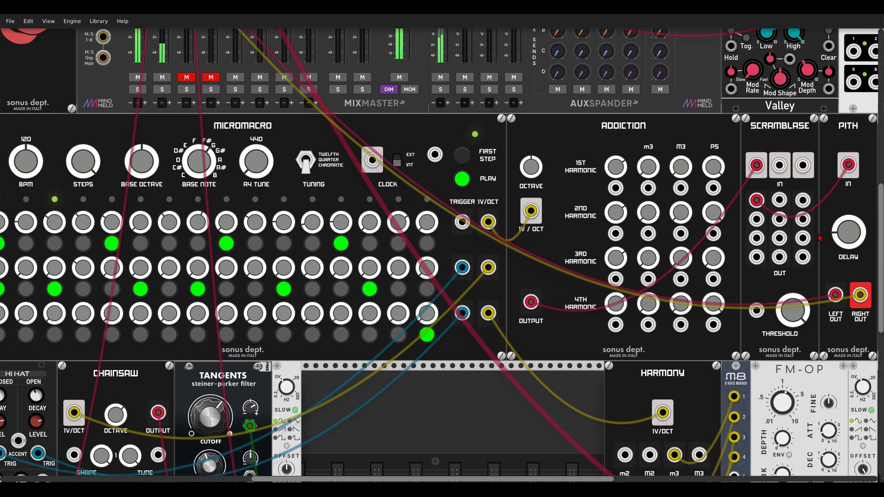
Unmute the SAW mixer channel that carries the filtered CHAINSAW voice
{"action": "left_click_drag", "start_coordinate": [460, 412], "coordinate": [620, 255]}
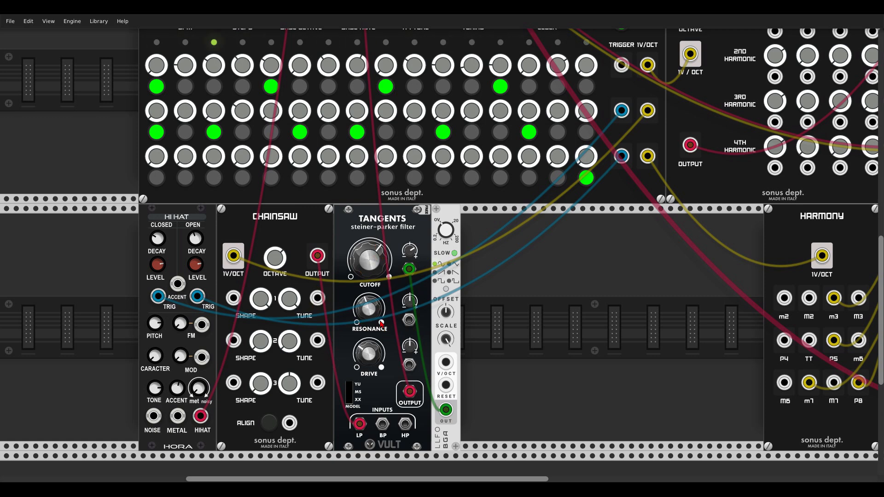
{"action": "scroll", "coordinate": [383, 327], "scroll_direction": "up", "scroll_amount": 5}
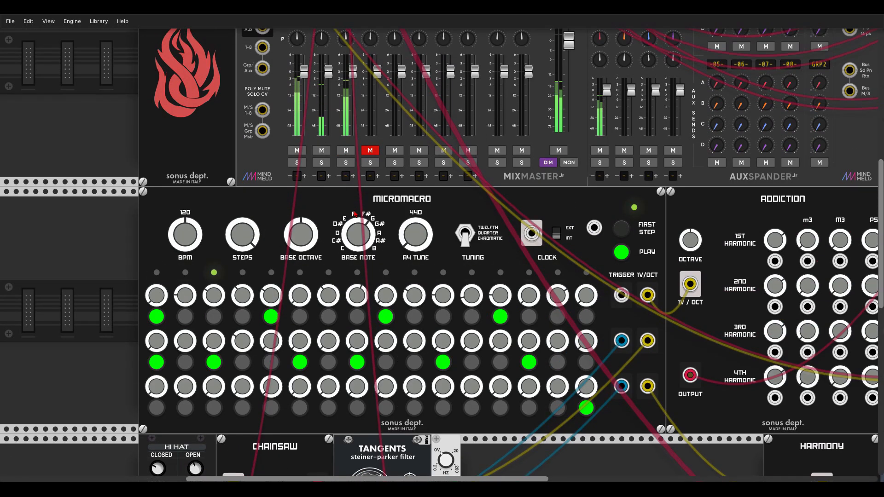
{"action": "scroll", "coordinate": [353, 213], "scroll_direction": "down", "scroll_amount": 5}
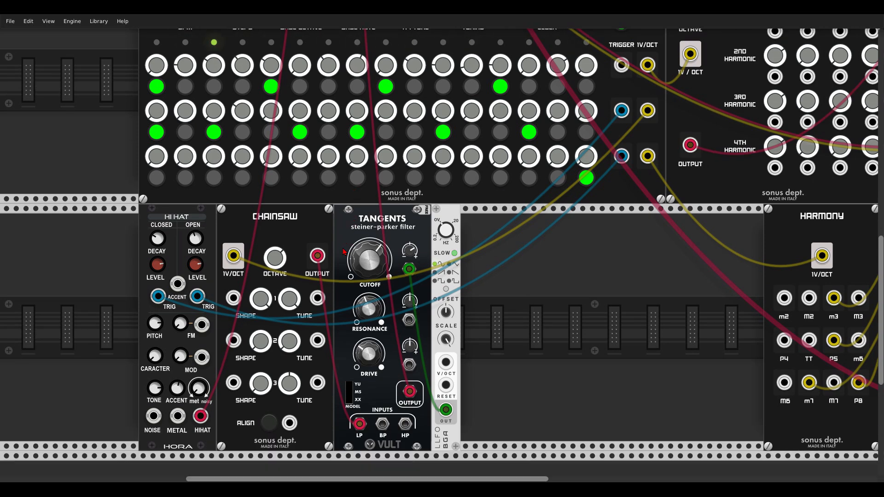
Detune the second oscillator of CHAINSAW with its Tune knob
{"action": "scroll", "coordinate": [345, 241], "scroll_direction": "up", "scroll_amount": 1}
{"action": "scroll", "coordinate": [343, 269], "scroll_direction": "up", "scroll_amount": 1}
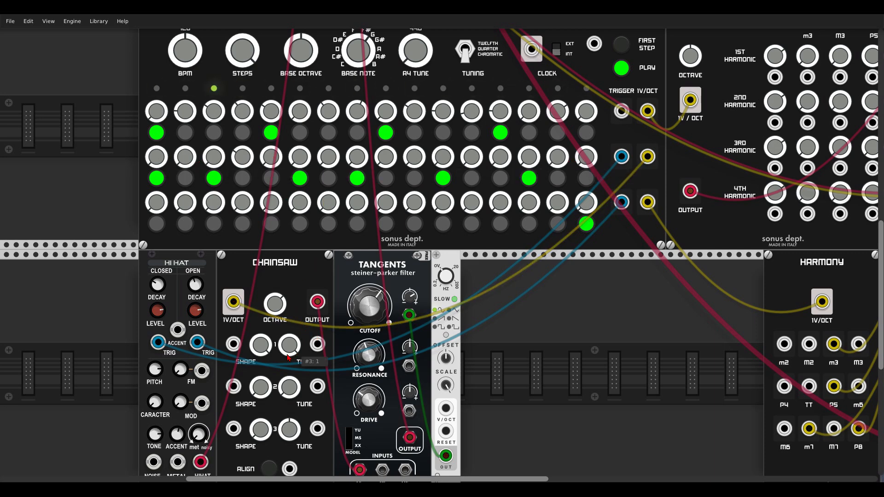
{"action": "left_click_drag", "start_coordinate": [289, 387], "coordinate": [289, 478]}
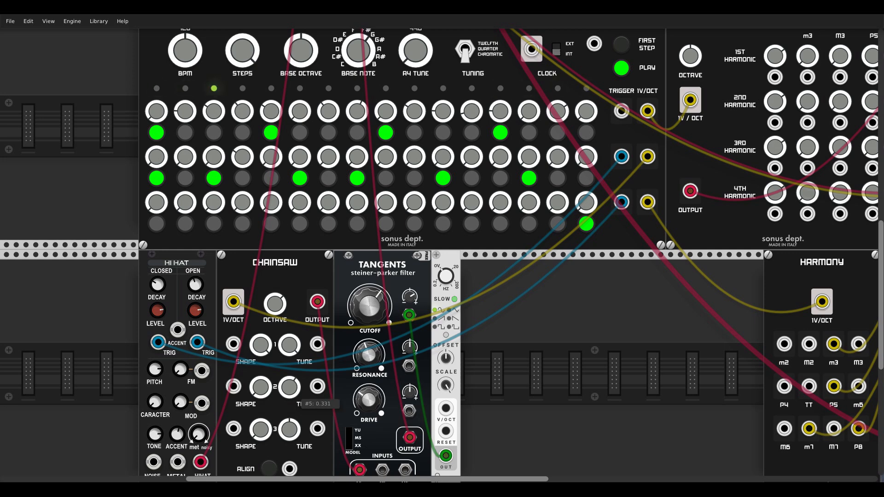
{"action": "left_click_drag", "start_coordinate": [289, 388], "coordinate": [294, 398]}
Inspect the HARMONY and FM-OP chord voice, unmute its FMOP mixer channel and survey the whole patch
{"action": "left_click_drag", "start_coordinate": [581, 407], "coordinate": [223, 345]}
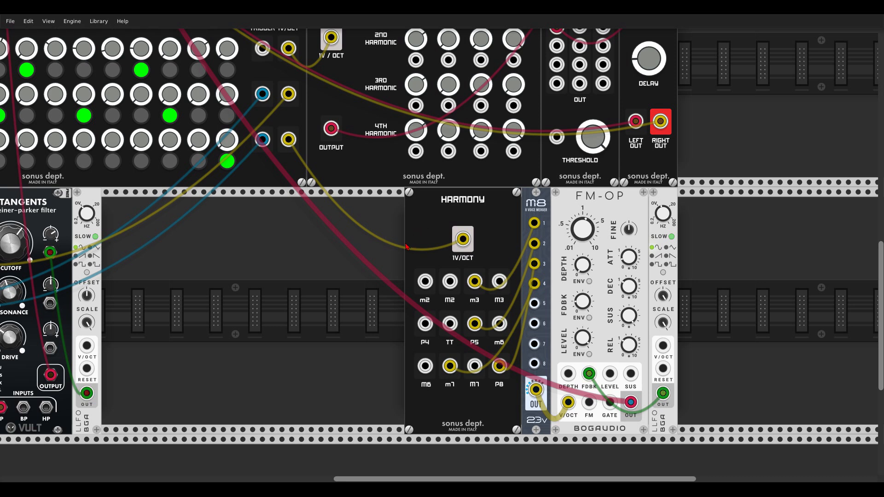
{"action": "left_click_drag", "start_coordinate": [399, 241], "coordinate": [295, 144]}
{"action": "scroll", "coordinate": [430, 200], "scroll_direction": "up", "scroll_amount": 12}
{"action": "scroll", "coordinate": [430, 199], "scroll_direction": "left", "scroll_amount": 16}
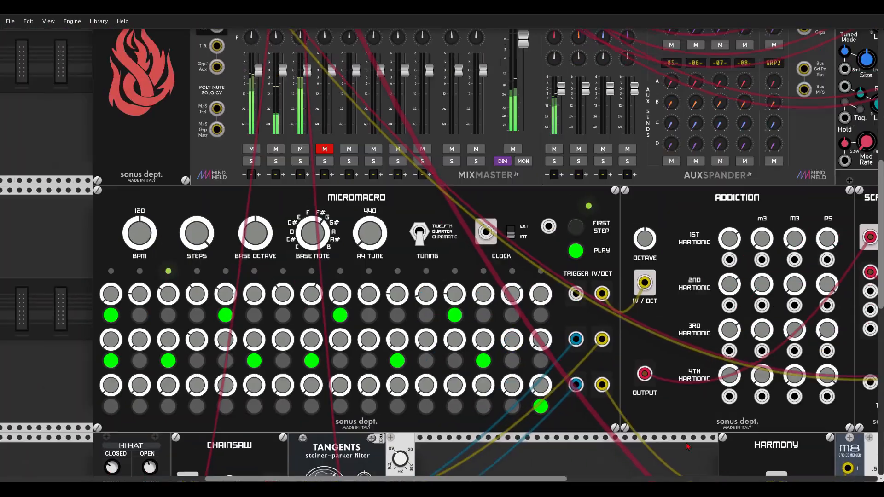
{"action": "left_click", "coordinate": [373, 190]}
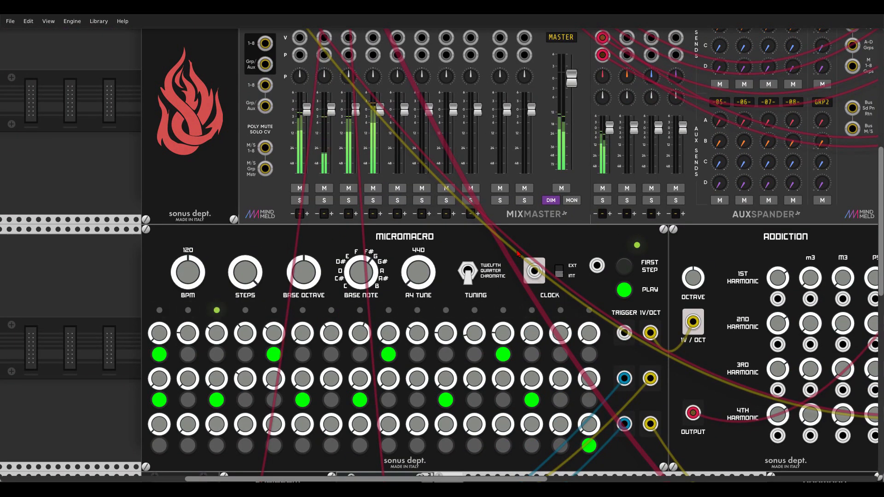
{"action": "scroll", "coordinate": [652, 309], "scroll_direction": "down", "scroll_amount": 10}
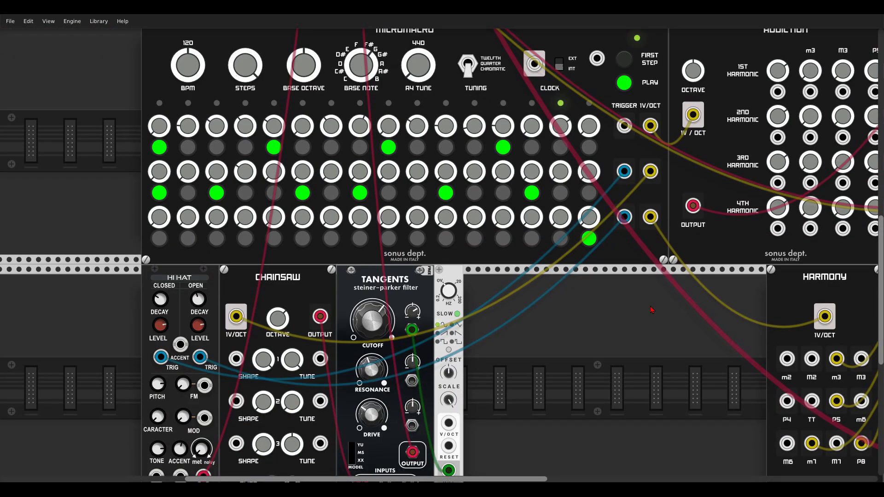
{"action": "left_click_drag", "start_coordinate": [650, 306], "coordinate": [595, 304]}
{"action": "scroll", "coordinate": [596, 308], "scroll_direction": "down", "scroll_amount": 5}
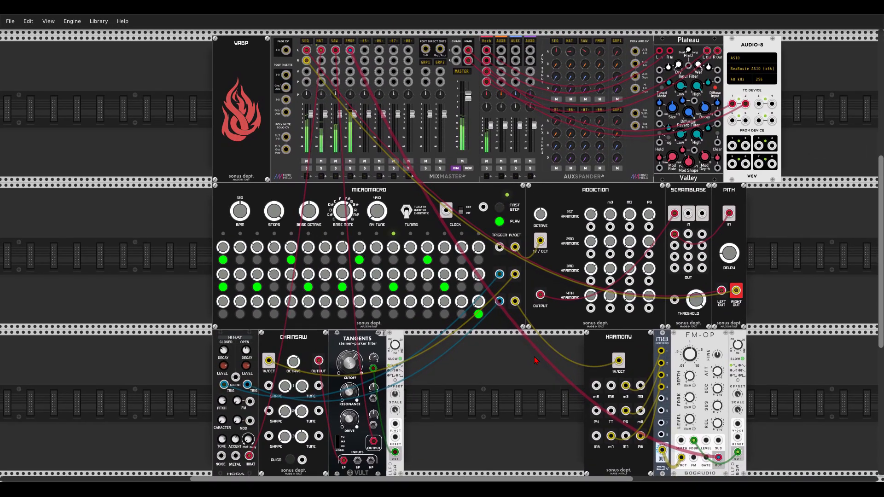
{"action": "left_click_drag", "start_coordinate": [534, 361], "coordinate": [529, 356]}
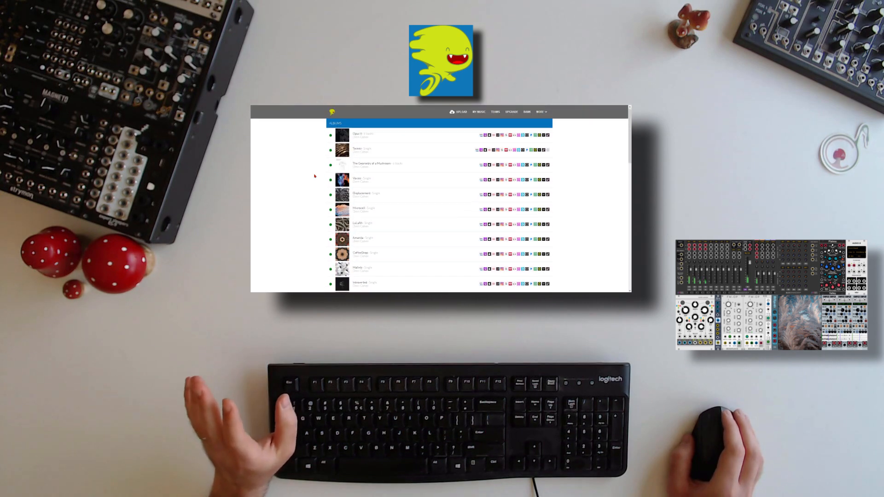
Switch to the music distribution website and look through the album list and the page of The Geometry of a Mushroom
{"action": "scroll", "coordinate": [304, 169], "scroll_direction": "down", "scroll_amount": 5}
{"action": "scroll", "coordinate": [304, 169], "scroll_direction": "down", "scroll_amount": 3}
{"action": "scroll", "coordinate": [304, 169], "scroll_direction": "up", "scroll_amount": 5}
{"action": "scroll", "coordinate": [304, 169], "scroll_direction": "up", "scroll_amount": 3}
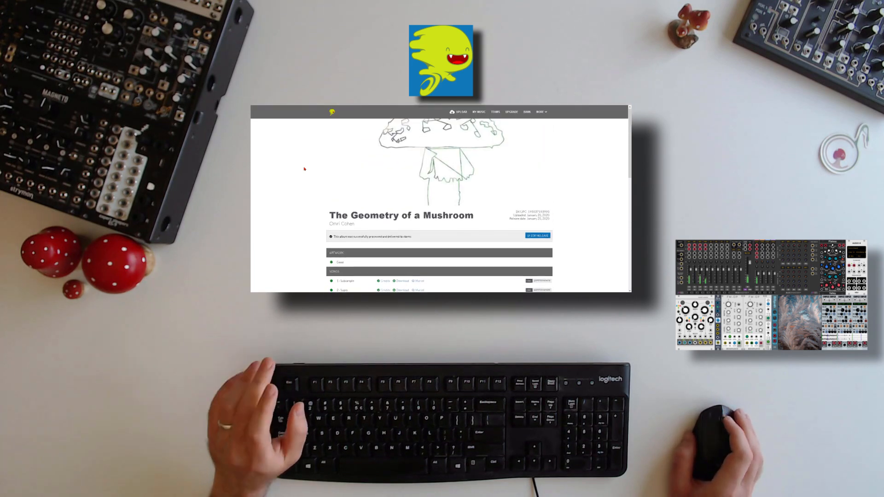
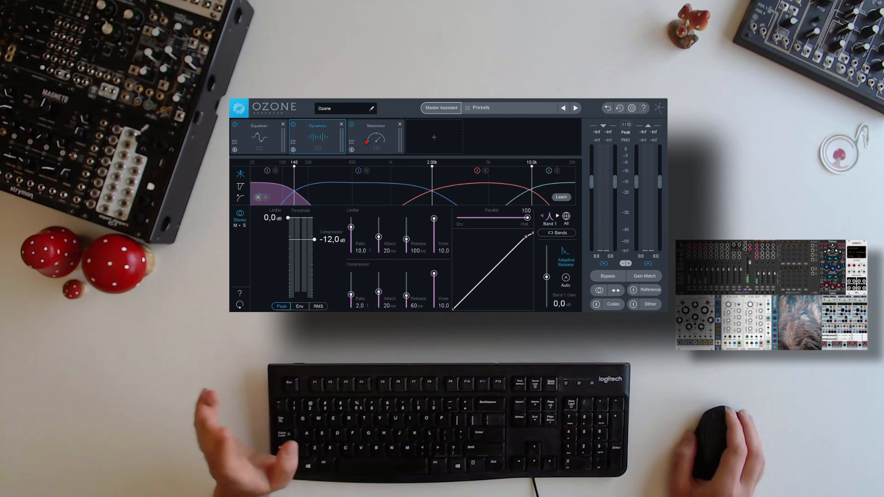
Add the Vintage Tape, Exciter and Vintage Limiter modules to the Ozone signal chain
{"action": "left_click", "coordinate": [358, 139]}
{"action": "left_click", "coordinate": [421, 142]}
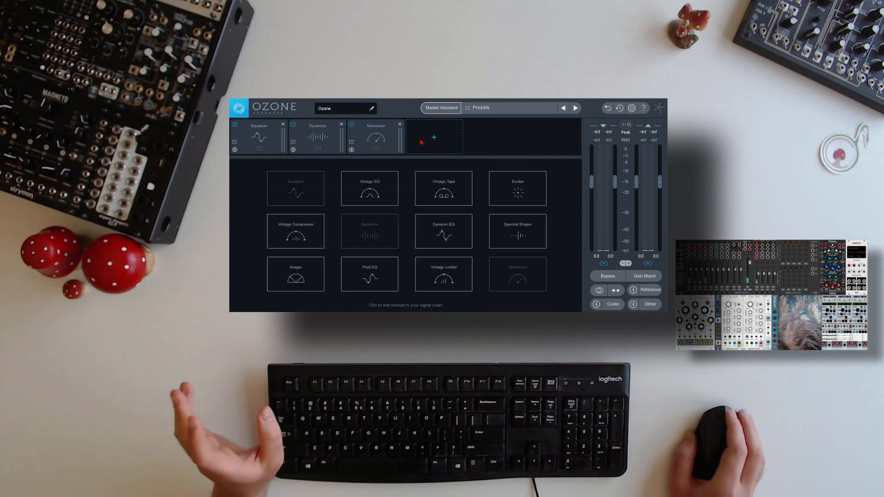
{"action": "left_click", "coordinate": [446, 196]}
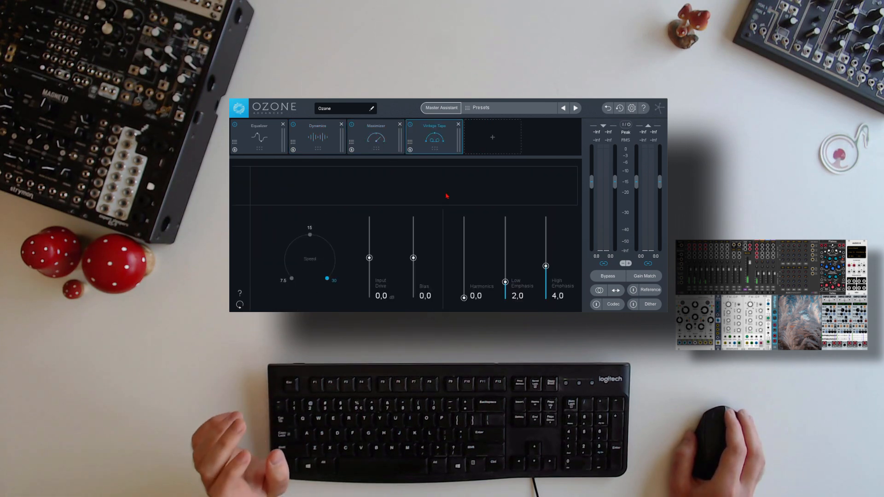
{"action": "left_click", "coordinate": [488, 143]}
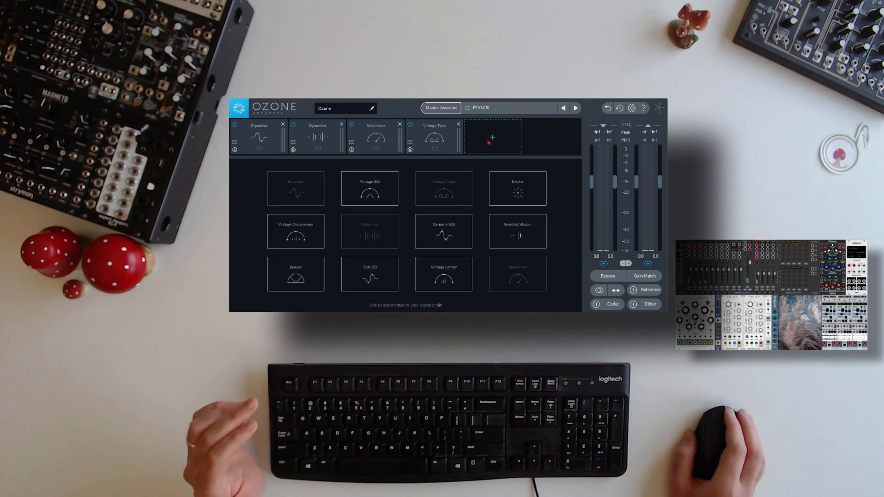
{"action": "left_click", "coordinate": [510, 183]}
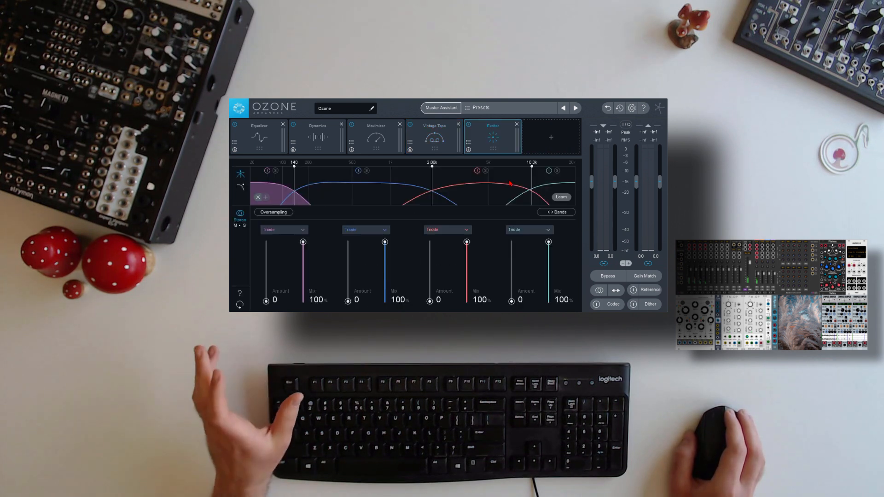
{"action": "left_click", "coordinate": [548, 138]}
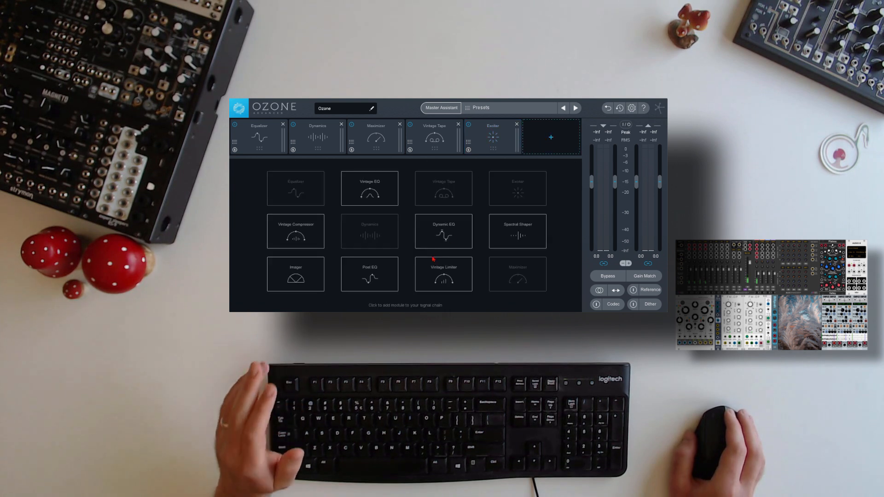
{"action": "left_click", "coordinate": [433, 272]}
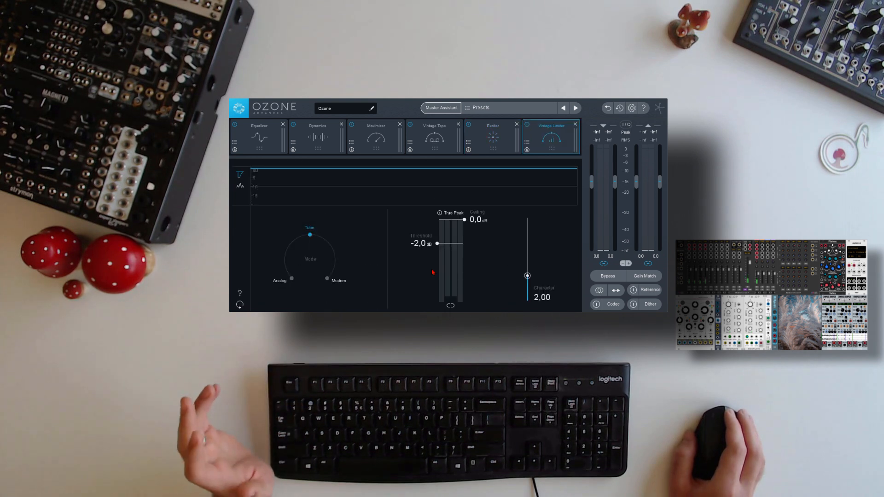
Look through the Streaming, CD and Reference targets of the Master Assistant, then cancel it
{"action": "left_click", "coordinate": [441, 108]}
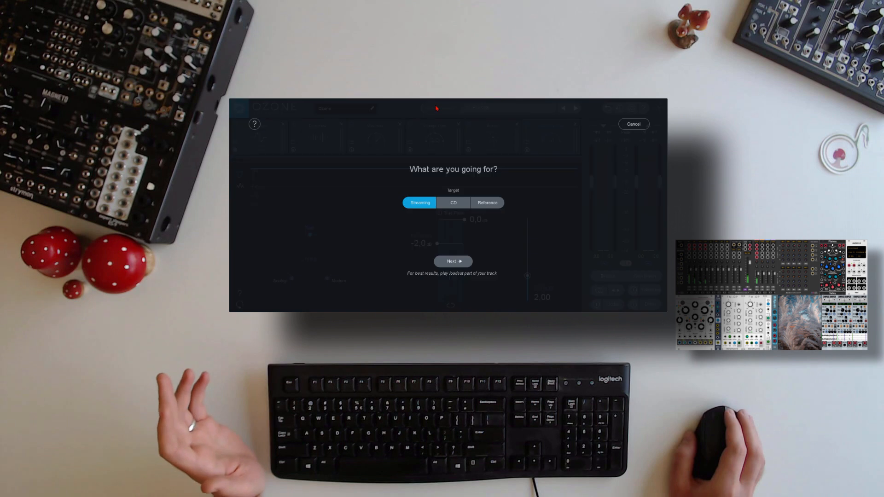
{"action": "left_click", "coordinate": [454, 202]}
{"action": "left_click", "coordinate": [489, 204]}
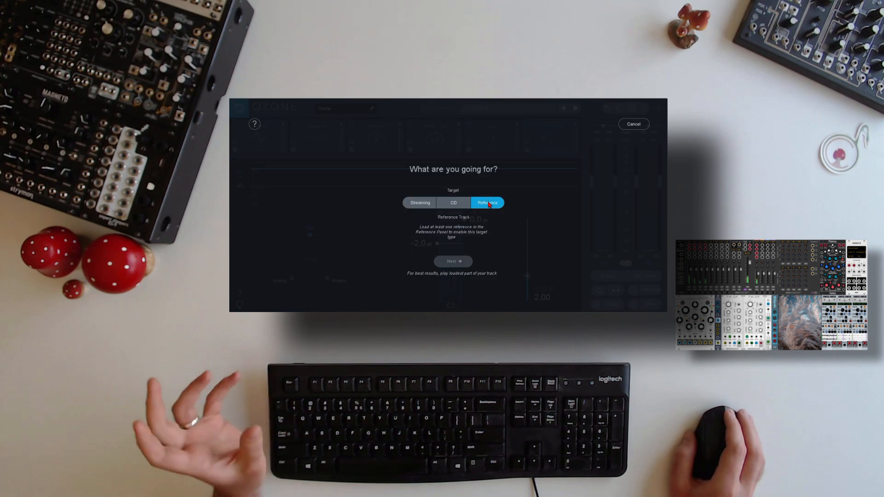
{"action": "left_click", "coordinate": [453, 203]}
{"action": "left_click", "coordinate": [432, 203]}
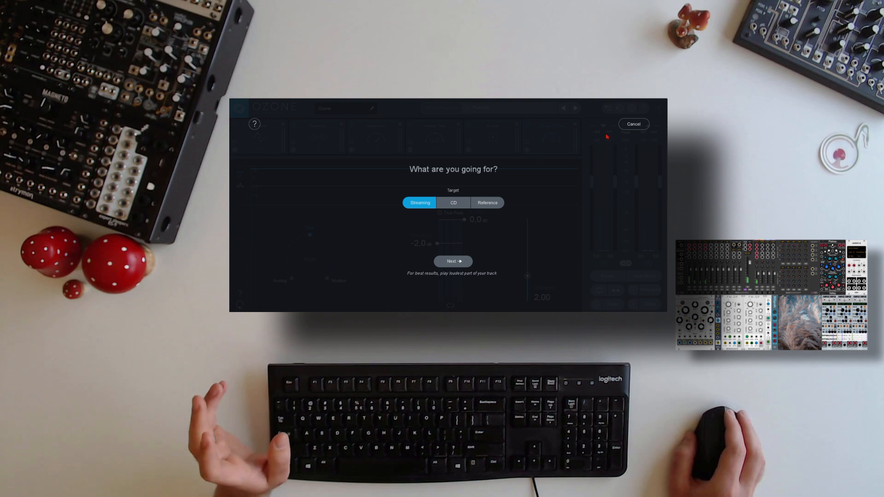
{"action": "left_click", "coordinate": [626, 126]}
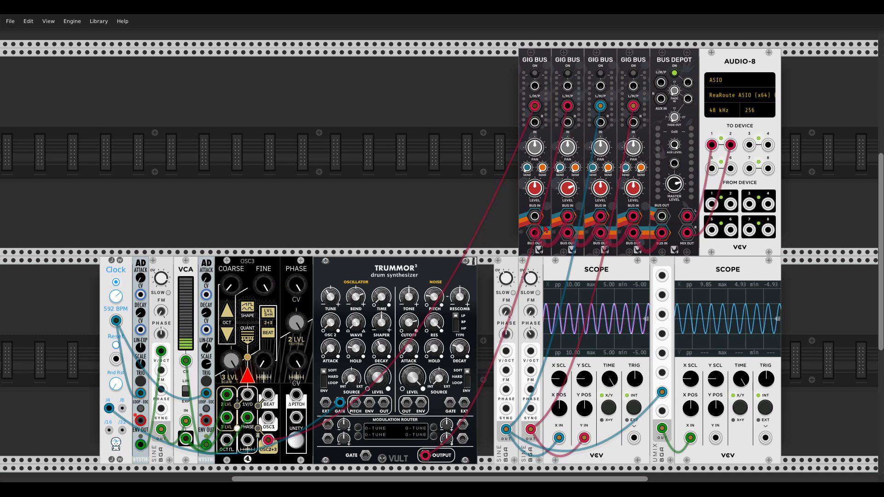
In VCV Rack, switch on the third GIG BUS channel, which carries the first SINE oscillator
{"action": "scroll", "coordinate": [393, 272], "scroll_direction": "up", "scroll_amount": 3}
{"action": "scroll", "coordinate": [393, 272], "scroll_direction": "up", "scroll_amount": 4}
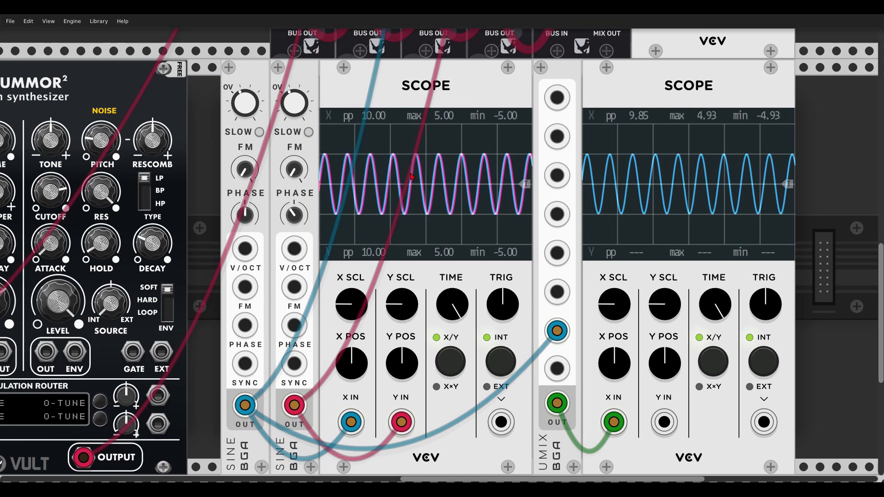
{"action": "left_click_drag", "start_coordinate": [335, 94], "coordinate": [297, 424]}
{"action": "scroll", "coordinate": [408, 97], "scroll_direction": "up", "scroll_amount": 3}
{"action": "left_click", "coordinate": [400, 92]}
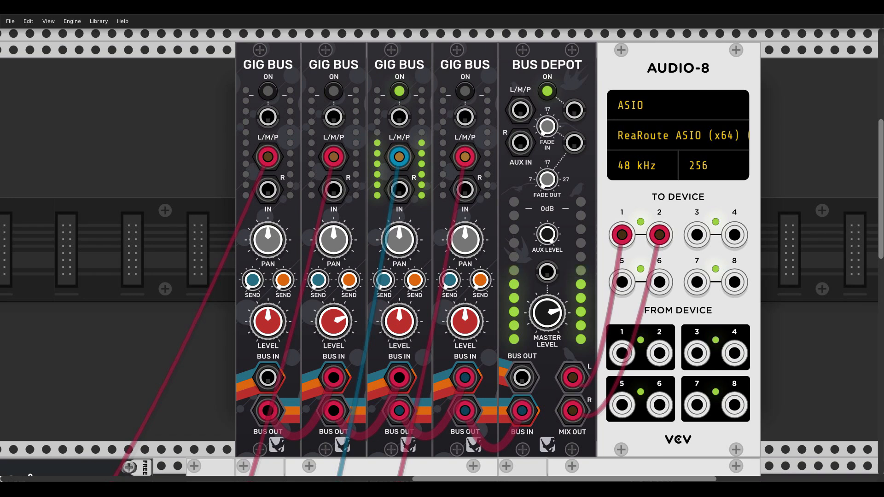
Check the two overlaid sine waves on the scope and switch on the fourth GIG BUS channel for the second SINE oscillator
{"action": "scroll", "coordinate": [336, 254], "scroll_direction": "down", "scroll_amount": 5}
{"action": "scroll", "coordinate": [336, 254], "scroll_direction": "down", "scroll_amount": 3}
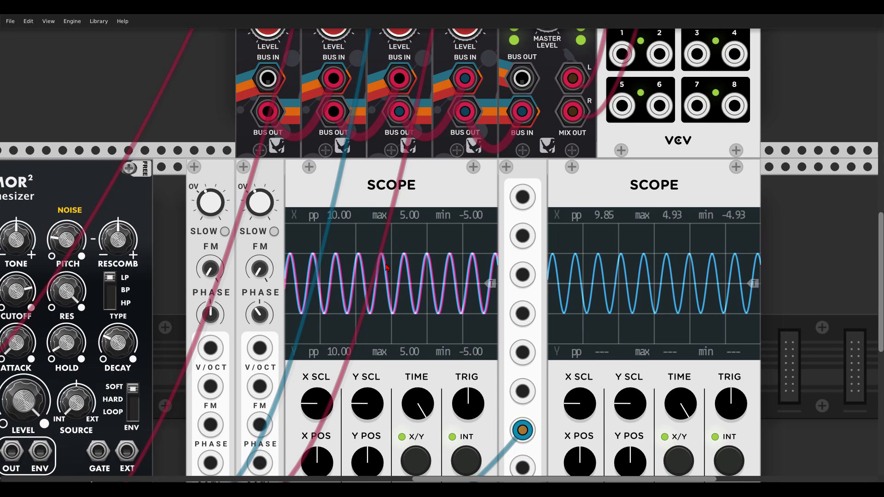
{"action": "scroll", "coordinate": [394, 278], "scroll_direction": "up", "scroll_amount": 8}
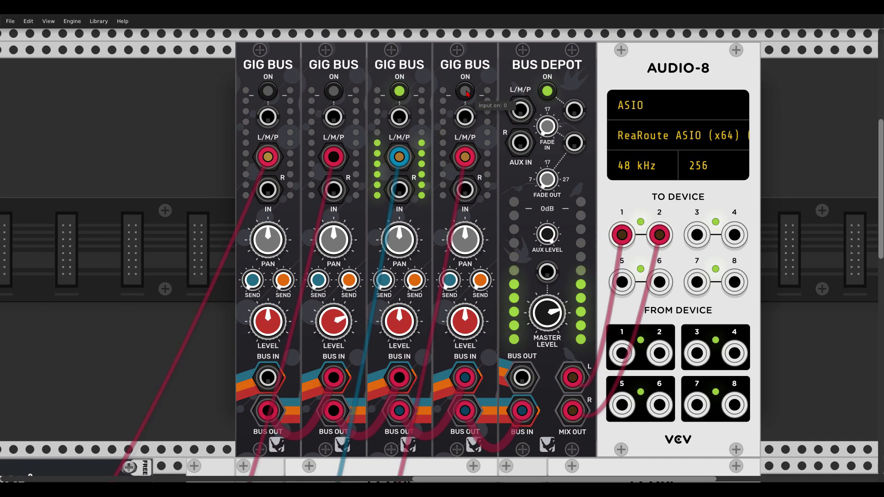
{"action": "left_click", "coordinate": [466, 92]}
Patch the second SINE oscillator's output into the last UMIX input so both sines are summed on the second scope
{"action": "scroll", "coordinate": [478, 187], "scroll_direction": "down", "scroll_amount": 10}
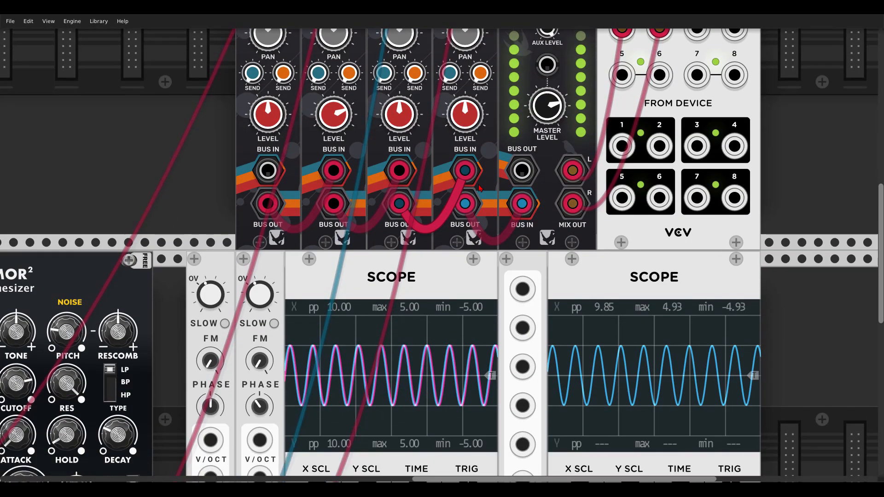
{"action": "scroll", "coordinate": [477, 186], "scroll_direction": "down", "scroll_amount": 1}
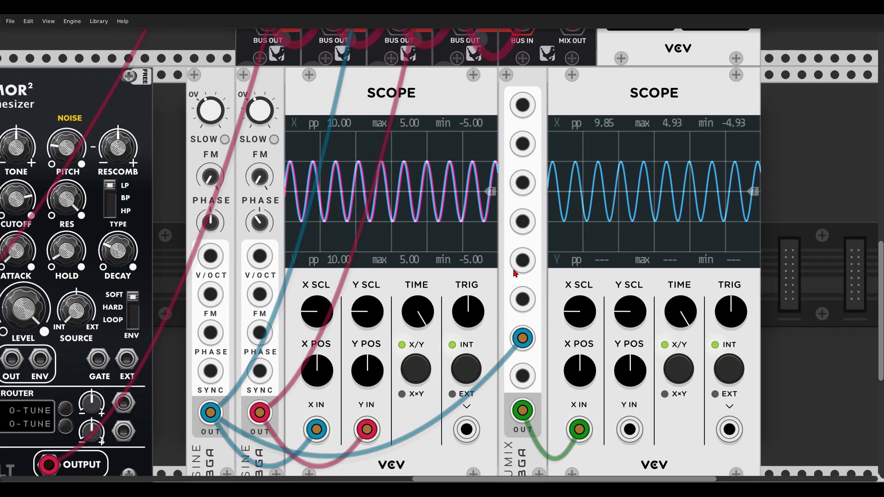
{"action": "scroll", "coordinate": [522, 284], "scroll_direction": "down", "scroll_amount": 1}
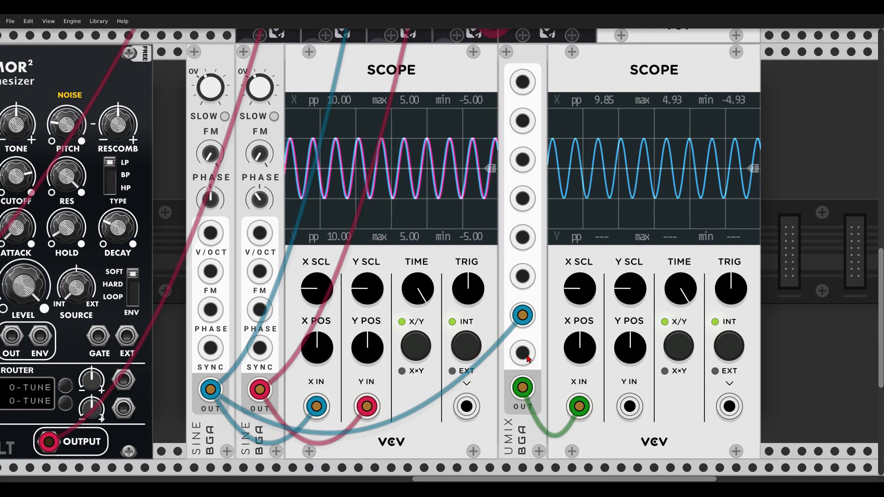
{"action": "left_click_drag", "start_coordinate": [528, 359], "coordinate": [373, 377]}
{"action": "left_click_drag", "start_coordinate": [523, 362], "coordinate": [268, 390]}
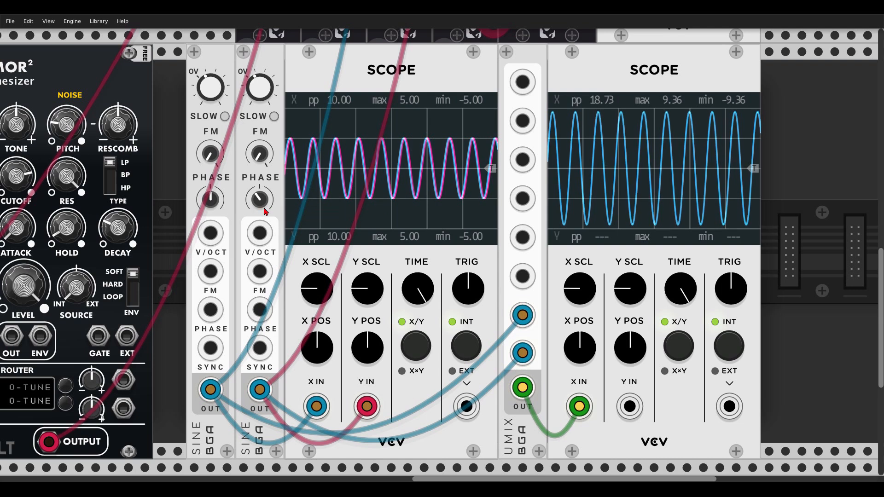
Sweep the second SINE oscillator's phase offset until its wave opposes the first and the mixed signal nearly cancels
{"action": "mouse_move", "coordinate": [263, 200]}
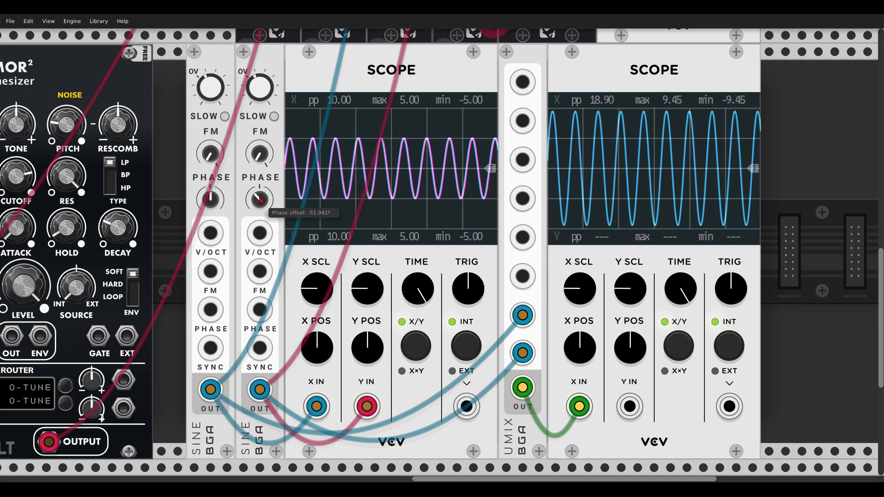
{"action": "scroll", "coordinate": [259, 198], "scroll_direction": "up", "scroll_amount": 3}
{"action": "mouse_move", "coordinate": [259, 198]}
{"action": "left_mouse_down"}
{"action": "mouse_move", "coordinate": [260, 239]}
{"action": "mouse_move", "coordinate": [260, 149]}
{"action": "left_mouse_up"}
{"action": "scroll", "coordinate": [261, 162], "scroll_direction": "right", "scroll_amount": 7}
{"action": "scroll", "coordinate": [261, 162], "scroll_direction": "up", "scroll_amount": 2}
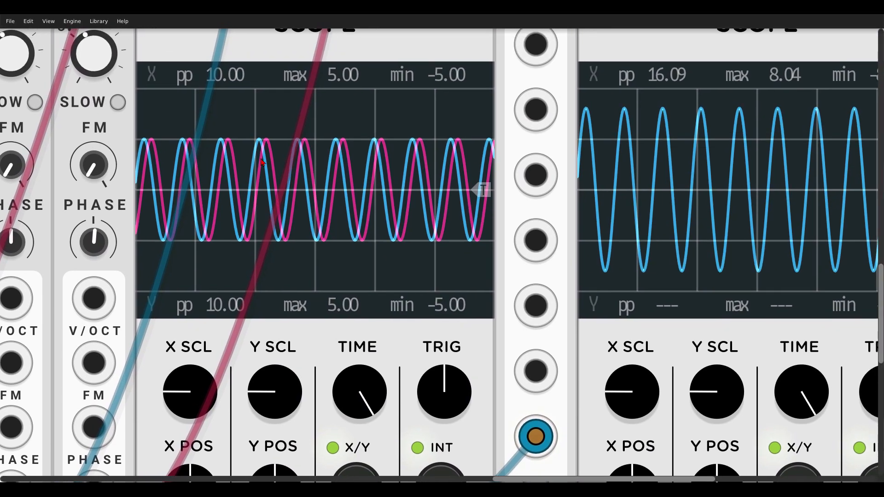
{"action": "scroll", "coordinate": [226, 176], "scroll_direction": "down", "scroll_amount": 2}
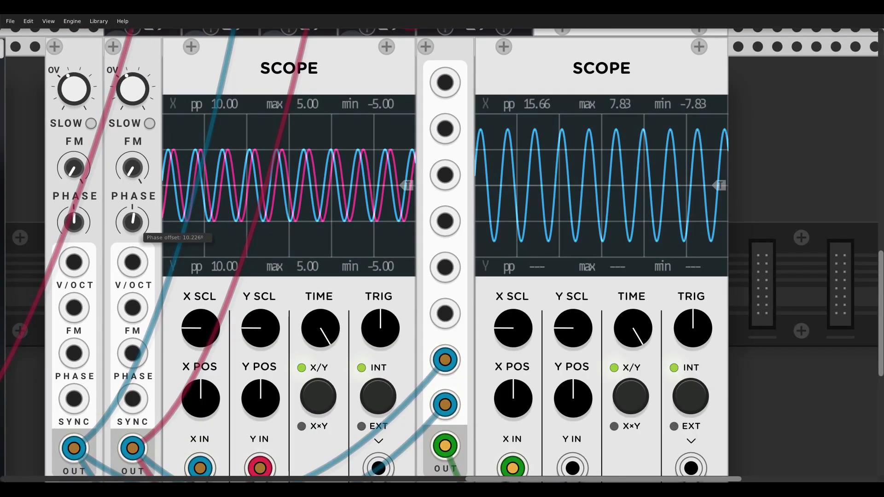
{"action": "left_click_drag", "start_coordinate": [133, 222], "coordinate": [133, 170]}
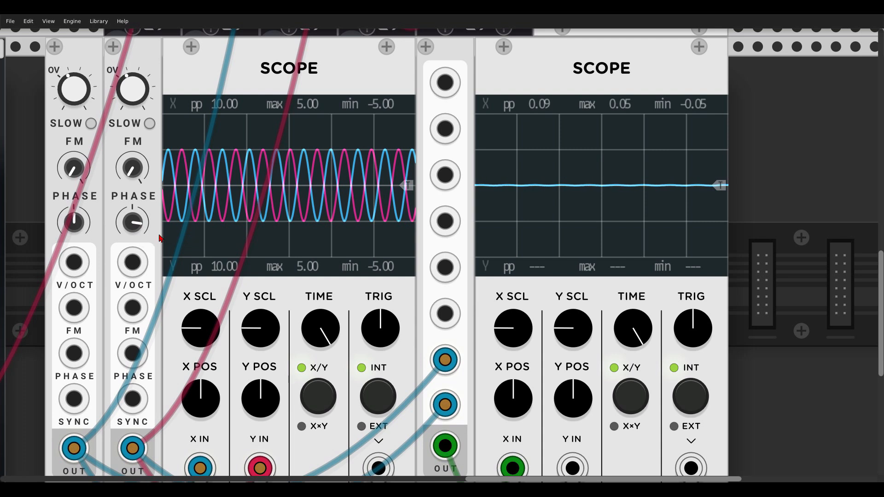
{"action": "left_click_drag", "start_coordinate": [149, 226], "coordinate": [157, 213]}
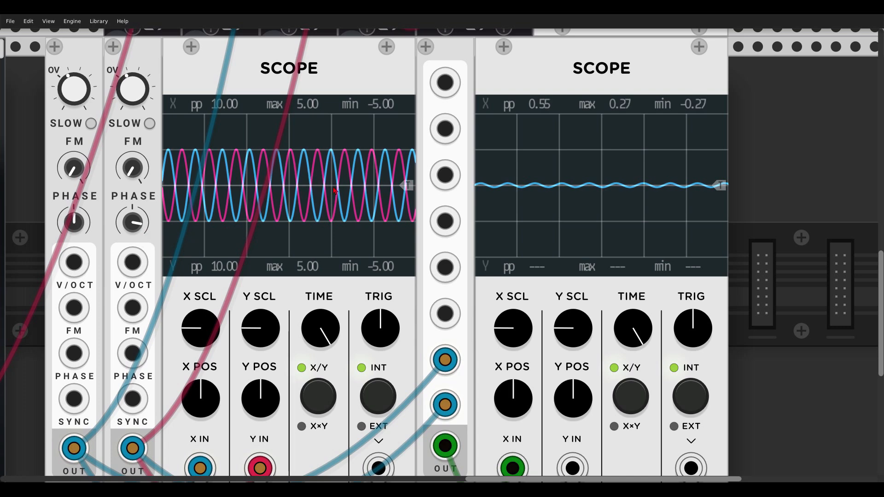
Turn the second SINE oscillator's phase back until both waves coincide on the scope and reinforce each other in the mix
{"action": "scroll", "coordinate": [267, 195], "scroll_direction": "up", "scroll_amount": 2}
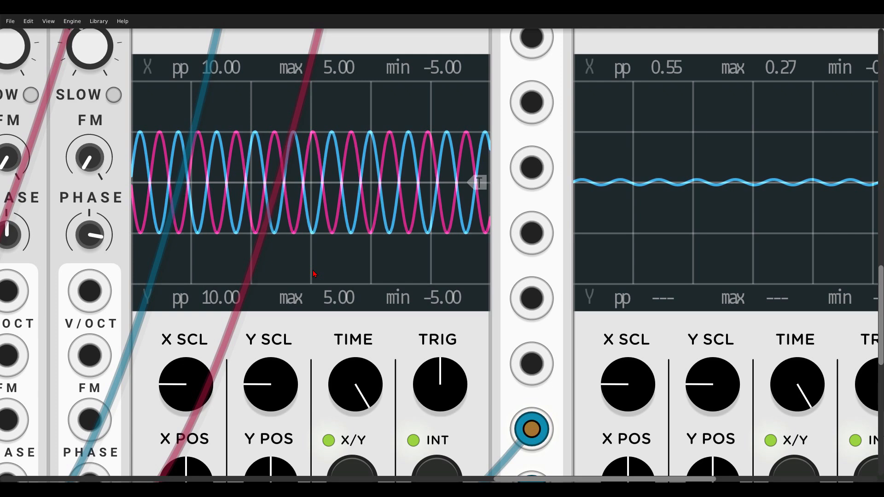
{"action": "scroll", "coordinate": [186, 241], "scroll_direction": "left", "scroll_amount": 5}
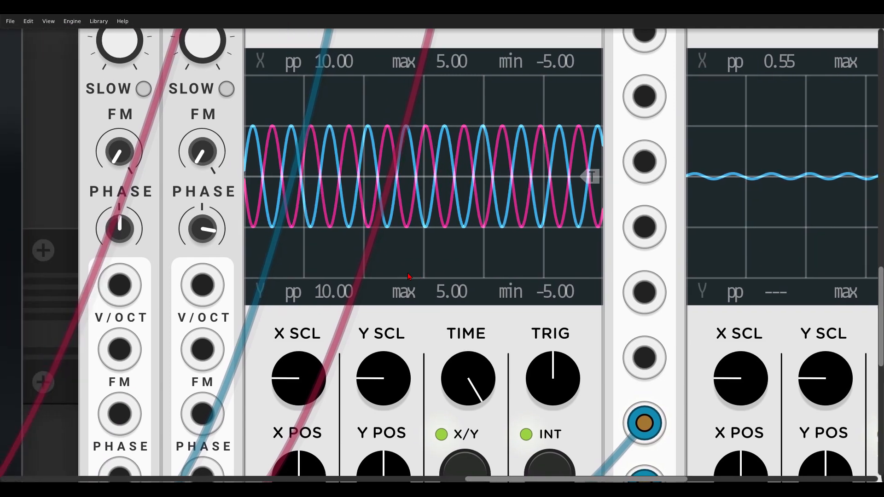
{"action": "left_click_drag", "start_coordinate": [185, 241], "coordinate": [185, 300]}
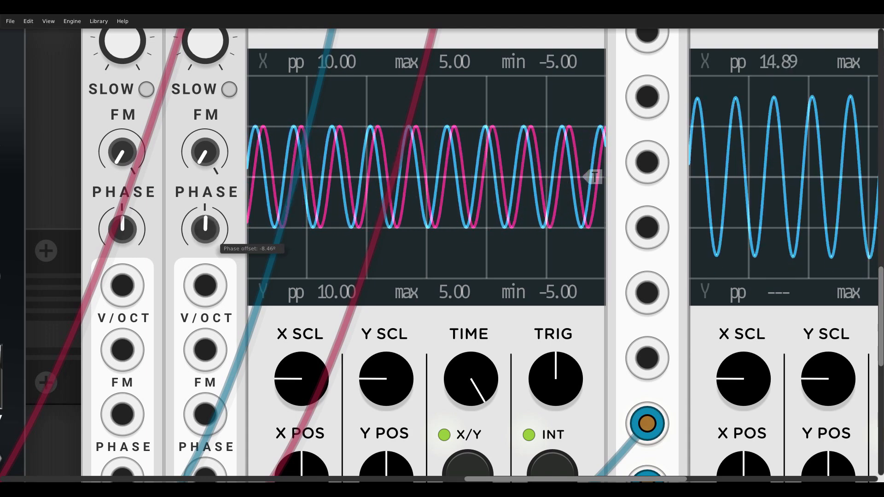
{"action": "mouse_move", "coordinate": [213, 237]}
{"action": "left_mouse_down"}
{"action": "mouse_move", "coordinate": [213, 118]}
{"action": "mouse_move", "coordinate": [214, 177]}
{"action": "left_mouse_up"}
{"action": "scroll", "coordinate": [283, 210], "scroll_direction": "down", "scroll_amount": 3}
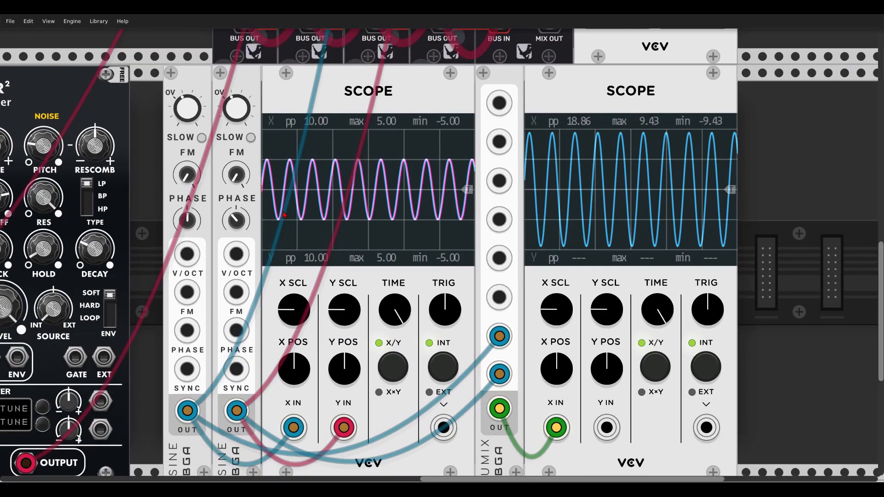
Compare the frequencies of both SINE oscillators and set the second one to 441 Hz
{"action": "left_click_drag", "start_coordinate": [169, 195], "coordinate": [327, 176]}
{"action": "scroll", "coordinate": [257, 167], "scroll_direction": "down", "scroll_amount": 1}
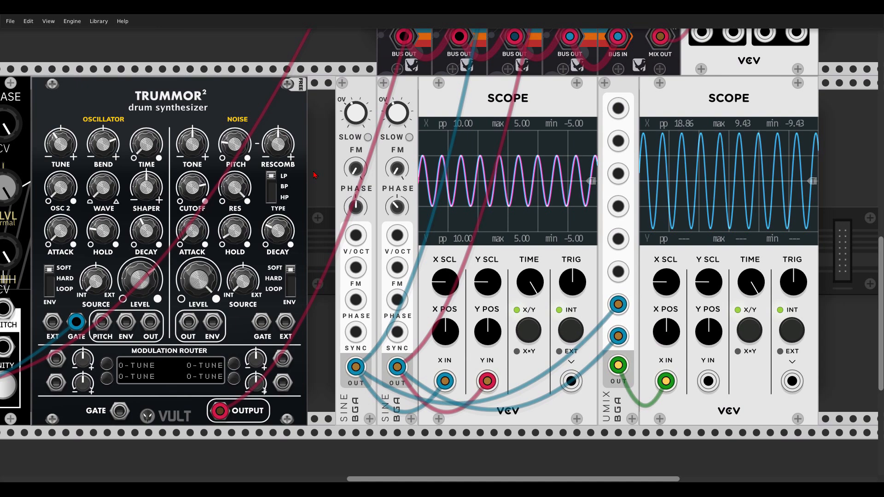
{"action": "mouse_move", "coordinate": [355, 115]}
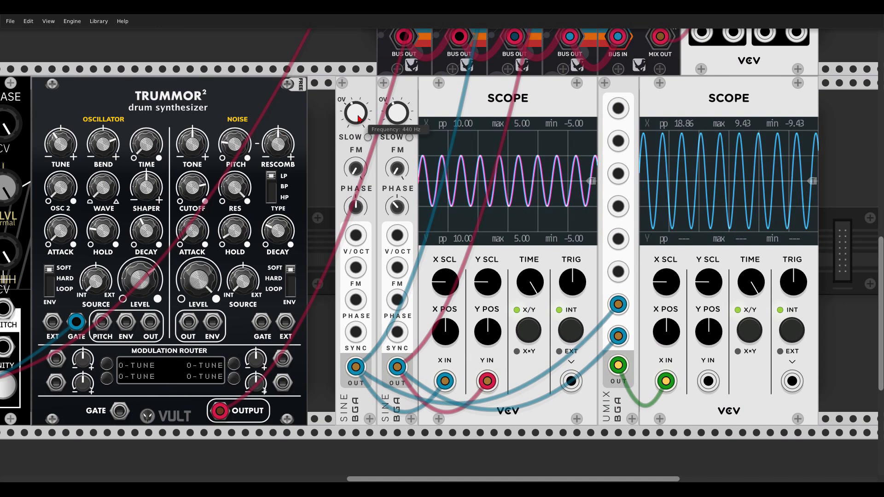
{"action": "scroll", "coordinate": [355, 115], "scroll_direction": "up", "scroll_amount": 3}
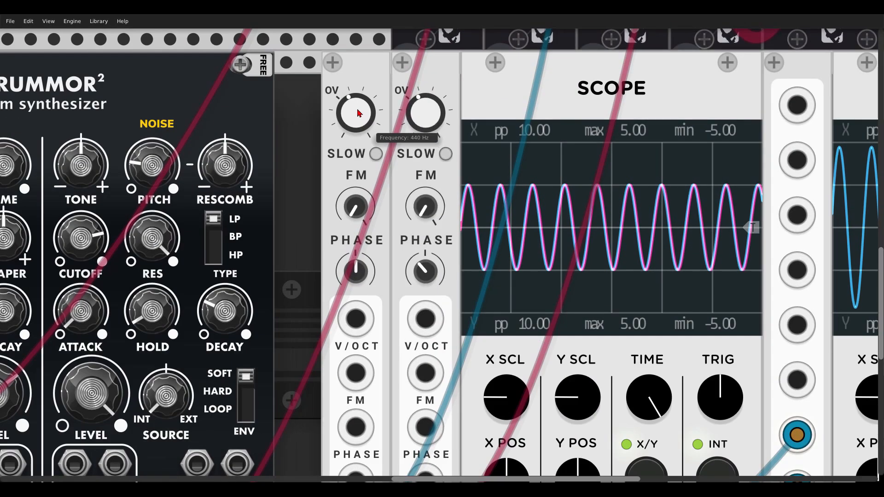
{"action": "mouse_move", "coordinate": [428, 116]}
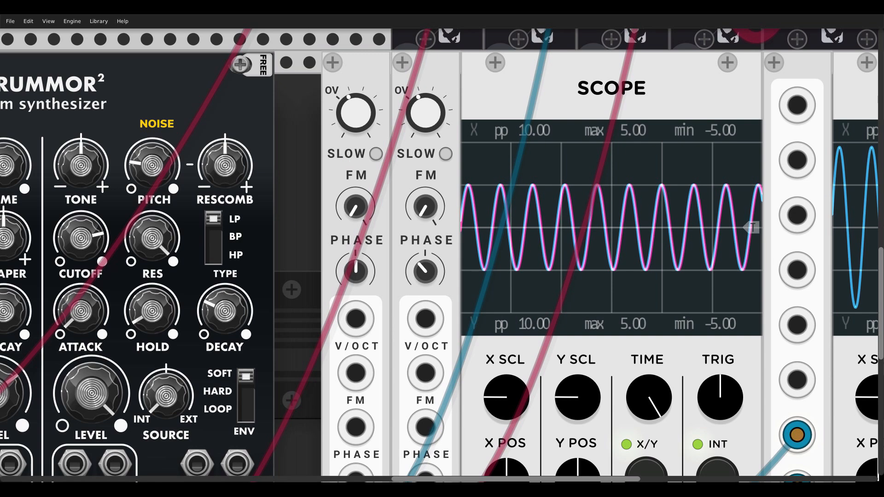
{"action": "right_click", "coordinate": [426, 121]}
{"action": "type", "text": "441"}
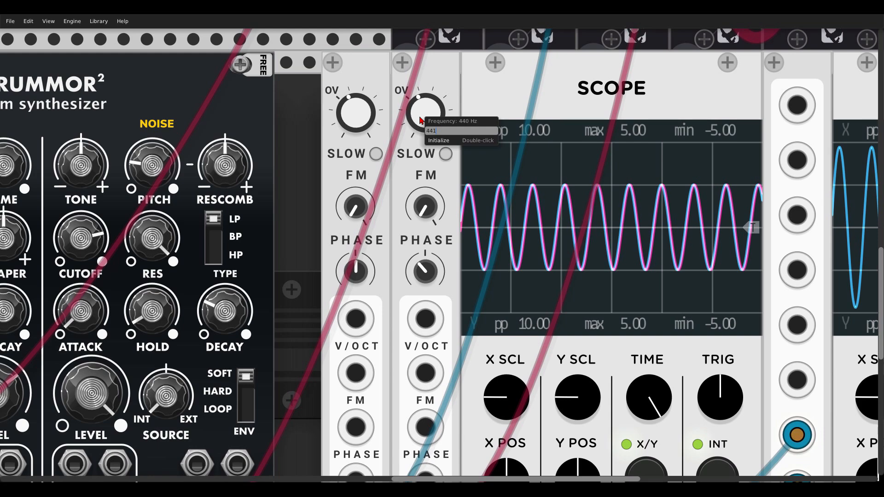
{"action": "key", "text": "Return"}
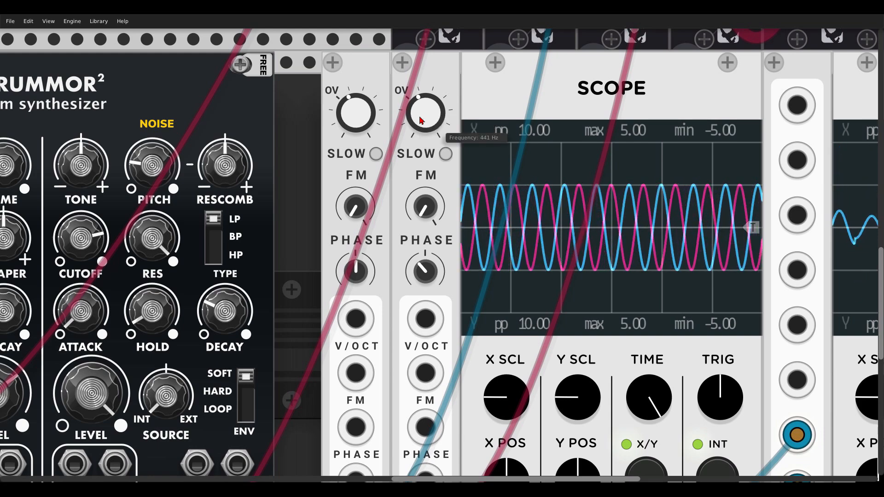
Set the second SINE oscillator's frequency to 445 Hz with the scope of the mixed signal in view
{"action": "scroll", "coordinate": [549, 172], "scroll_direction": "right", "scroll_amount": 2}
{"action": "scroll", "coordinate": [549, 172], "scroll_direction": "right", "scroll_amount": 5}
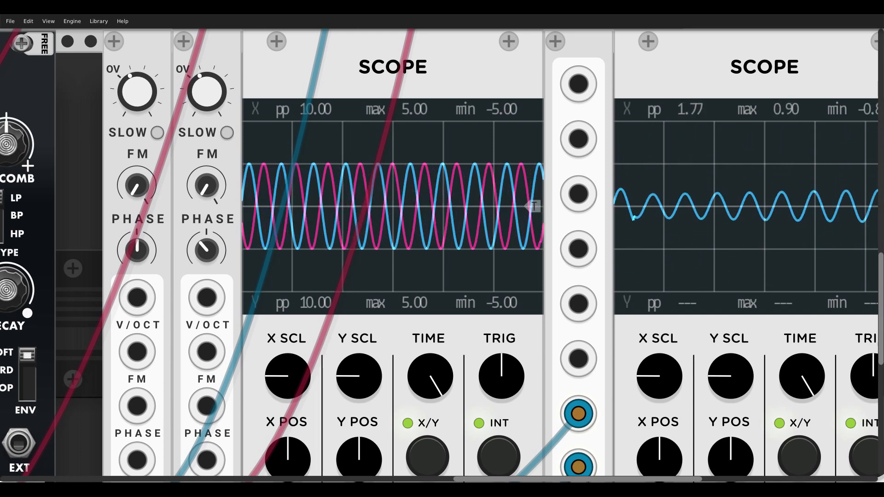
{"action": "right_click", "coordinate": [206, 95]}
{"action": "type", "text": "445"}
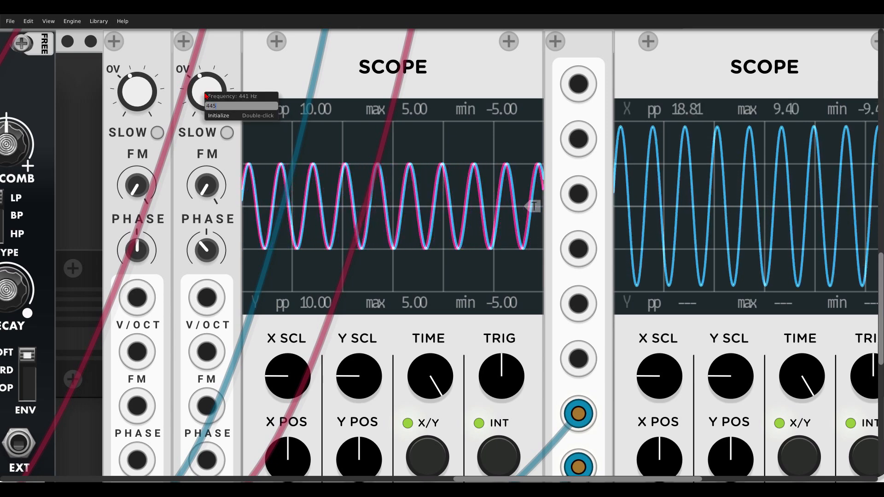
{"action": "key", "text": "Return"}
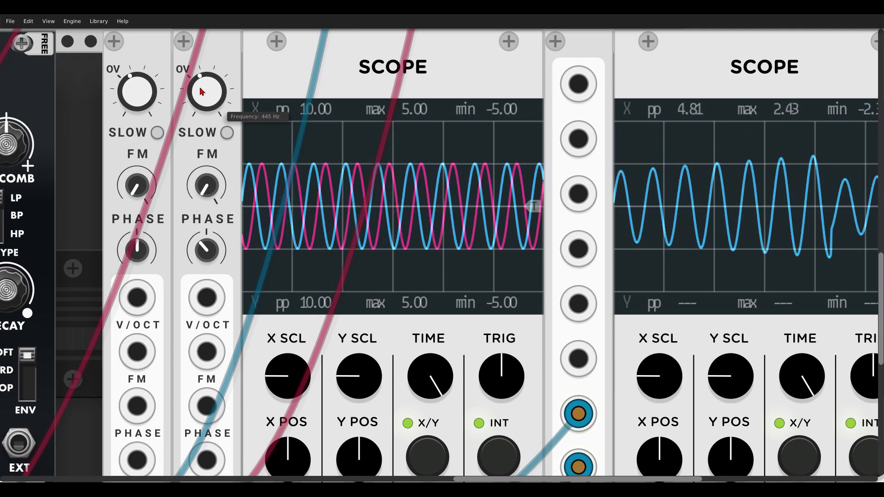
Set the second SINE oscillator's frequency to 450 Hz and compare it with the first oscillator
{"action": "right_click", "coordinate": [202, 91]}
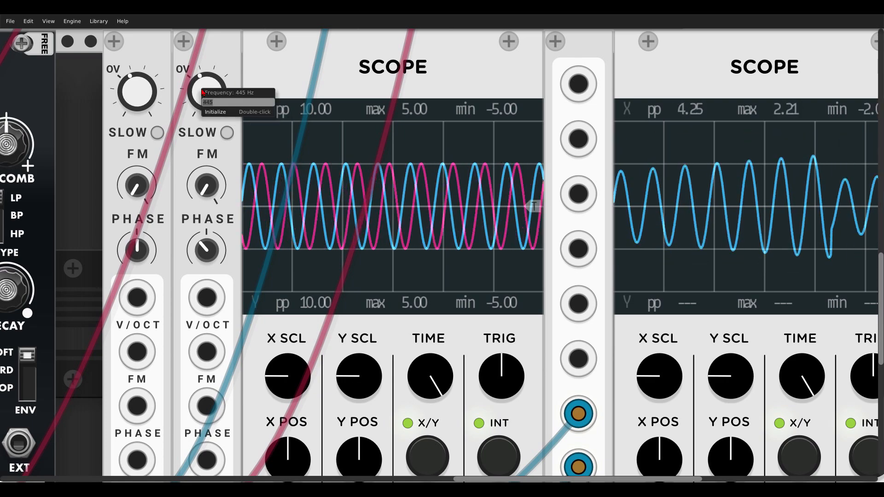
{"action": "type", "text": "450"}
{"action": "key", "text": "Return"}
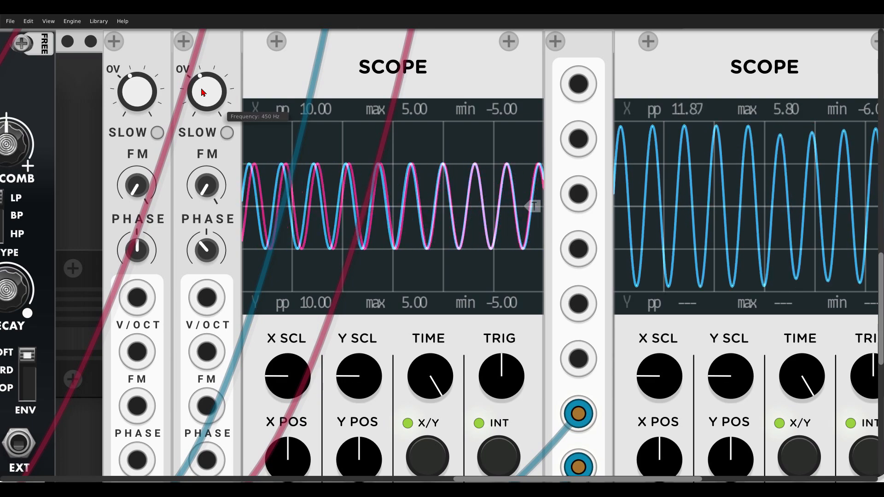
{"action": "mouse_move", "coordinate": [153, 97]}
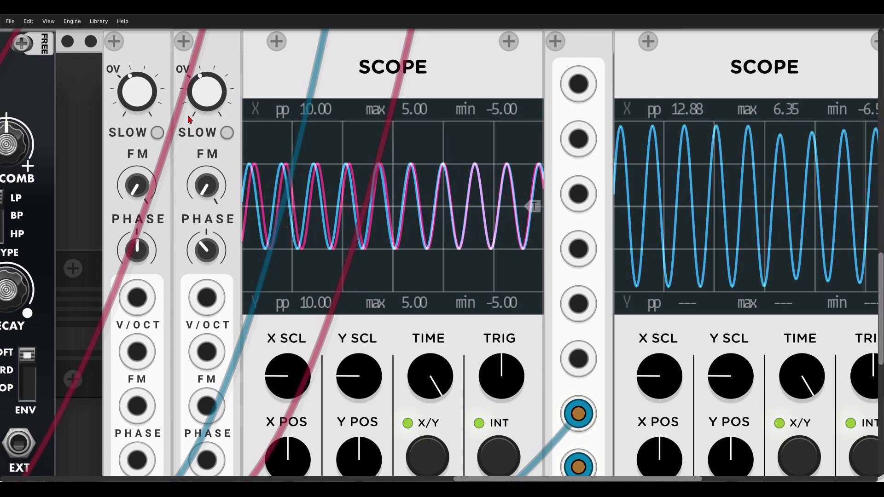
Sweep the second SINE oscillator's frequency up past 700 Hz and back down, ending at about 429 Hz
{"action": "left_click_drag", "start_coordinate": [203, 102], "coordinate": [203, 95]}
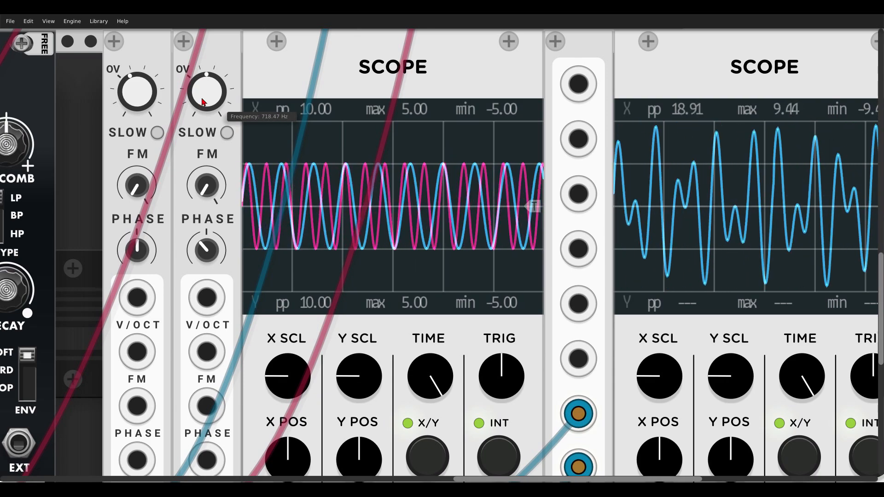
{"action": "left_click_drag", "start_coordinate": [203, 103], "coordinate": [201, 115]}
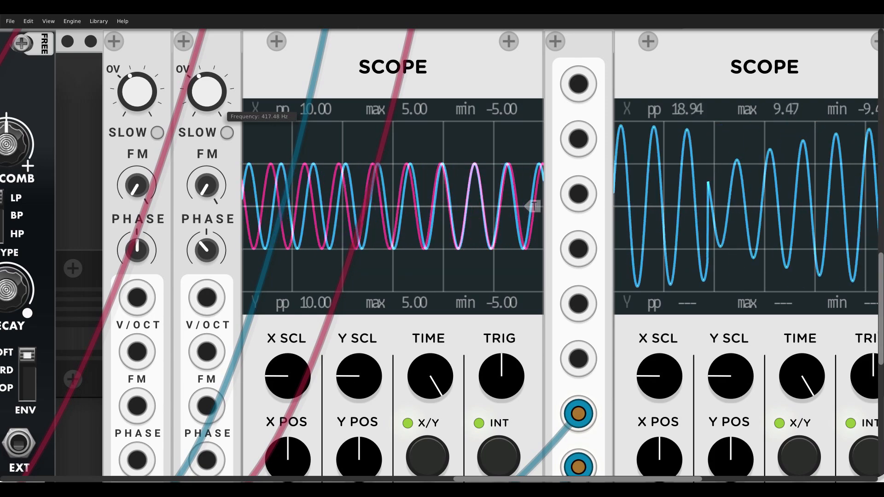
{"action": "left_click_drag", "start_coordinate": [201, 115], "coordinate": [201, 101]}
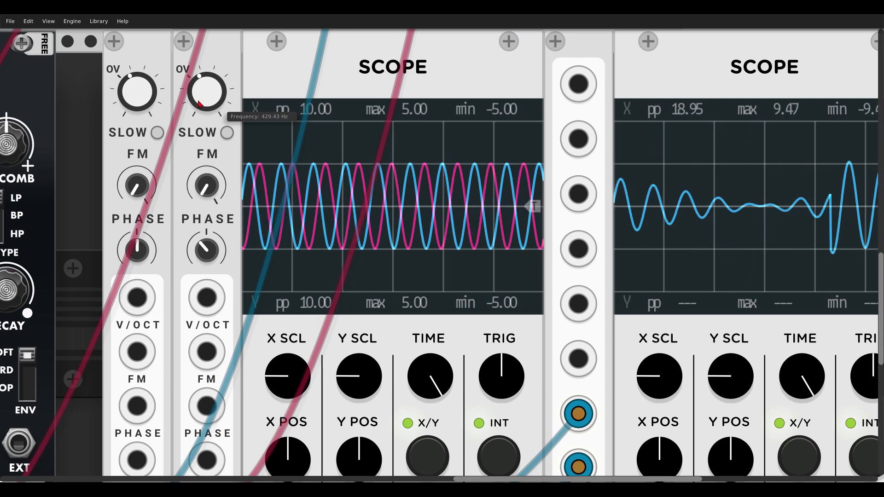
Switch off the third and fourth GIG BUS channels that carry the sine signals
{"action": "scroll", "coordinate": [466, 47], "scroll_direction": "up", "scroll_amount": 12}
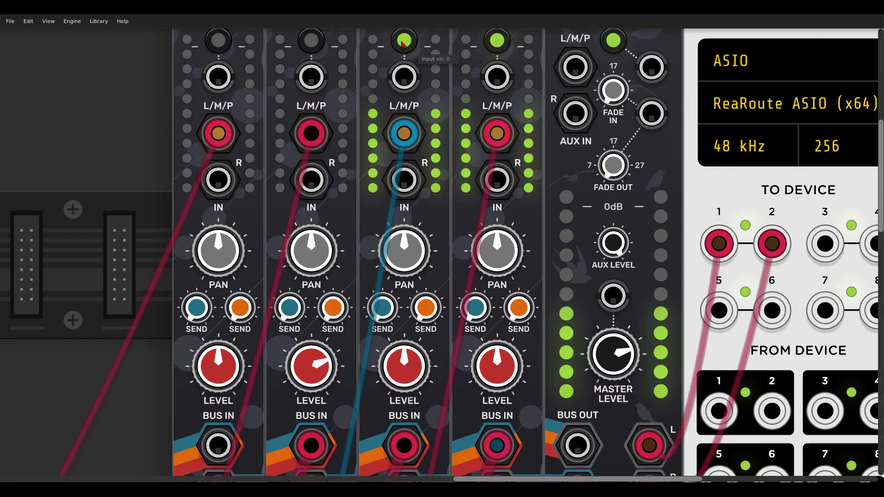
{"action": "scroll", "coordinate": [323, 235], "scroll_direction": "down", "scroll_amount": 2}
{"action": "scroll", "coordinate": [324, 235], "scroll_direction": "down", "scroll_amount": 2}
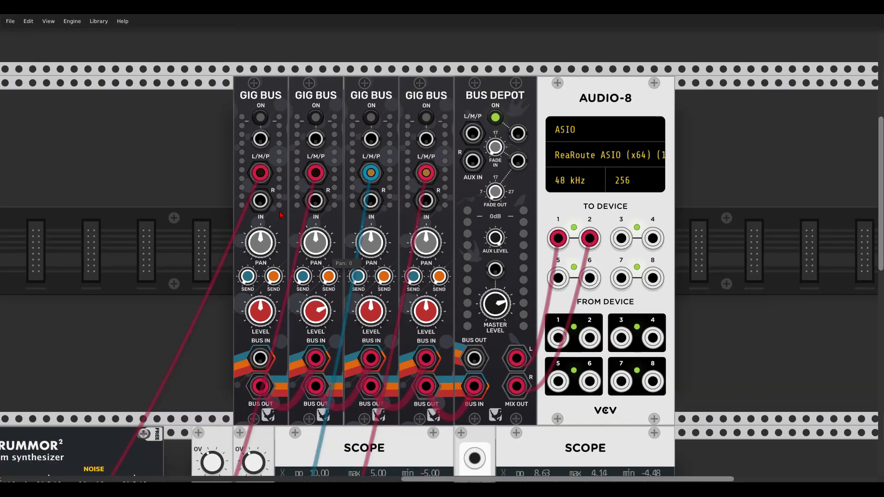
Locate the OSC3 module and switch on the first GIG BUS channel so its sound reaches the mix
{"action": "left_click_drag", "start_coordinate": [189, 272], "coordinate": [686, 79]}
{"action": "scroll", "coordinate": [685, 80], "scroll_direction": "down", "scroll_amount": 5}
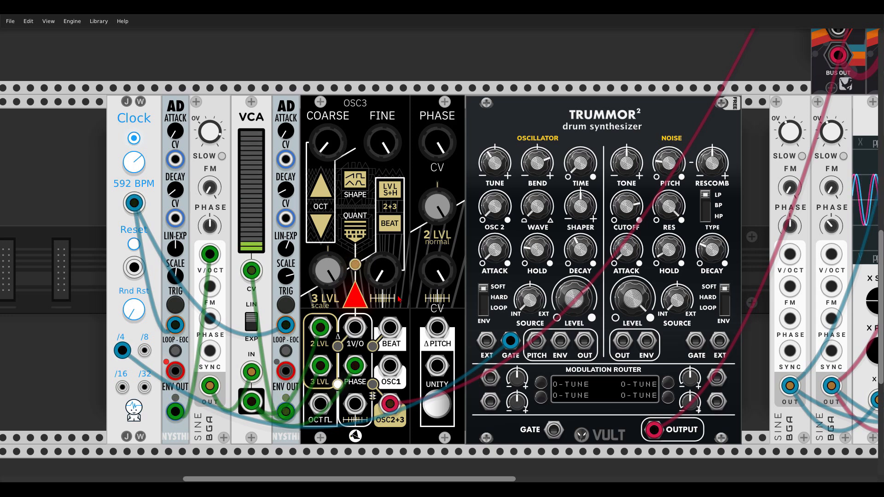
{"action": "mouse_move", "coordinate": [382, 284]}
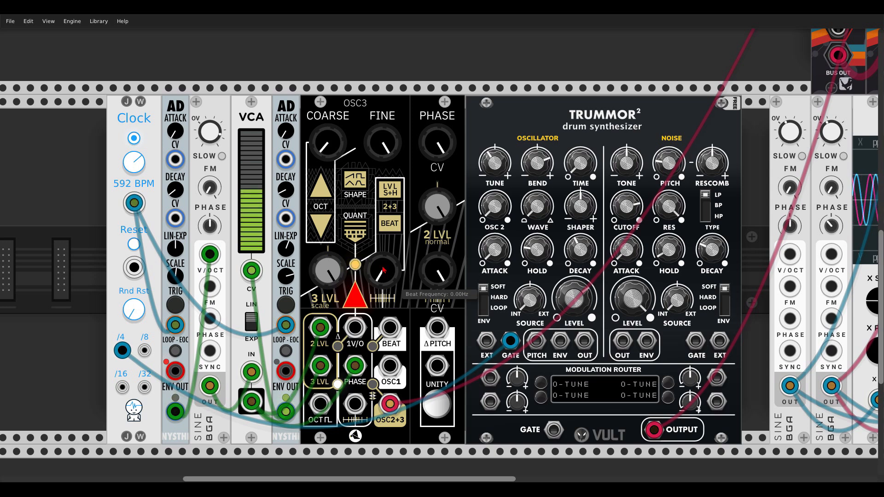
{"action": "scroll", "coordinate": [458, 150], "scroll_direction": "up", "scroll_amount": 14}
{"action": "scroll", "coordinate": [457, 150], "scroll_direction": "right", "scroll_amount": 17}
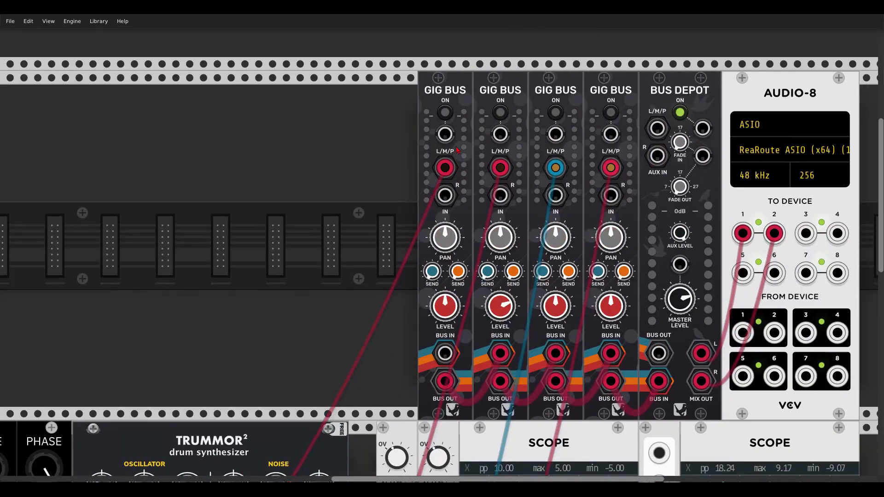
{"action": "scroll", "coordinate": [385, 232], "scroll_direction": "down", "scroll_amount": 15}
{"action": "scroll", "coordinate": [384, 232], "scroll_direction": "left", "scroll_amount": 14}
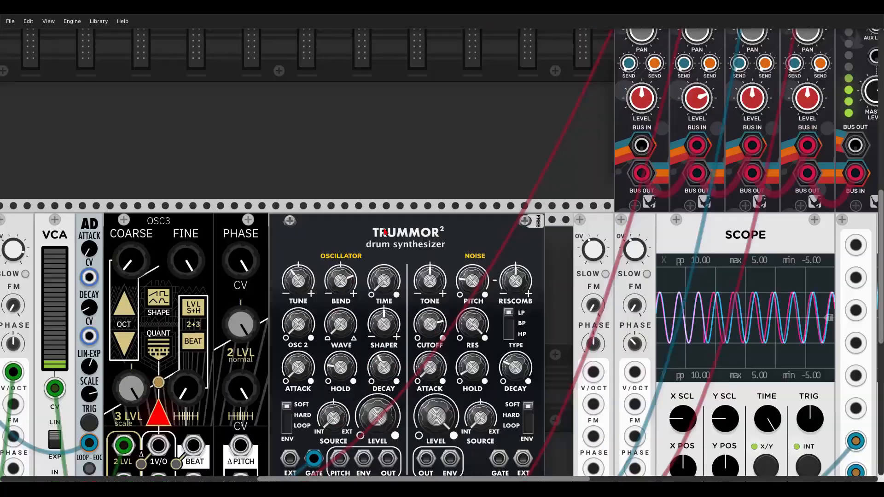
Turn OSC3's upper PHASE knob down to about the three o'clock position
{"action": "left_click_drag", "start_coordinate": [384, 231], "coordinate": [594, 112]}
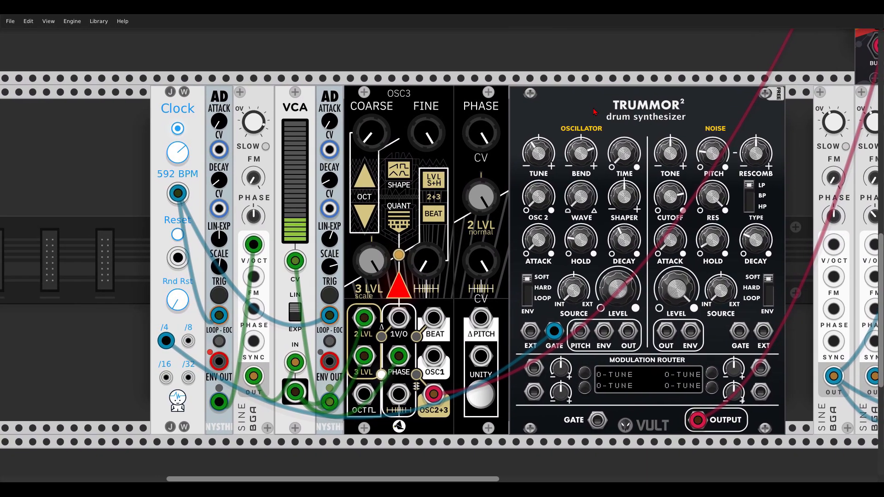
{"action": "mouse_move", "coordinate": [370, 133]}
{"action": "left_mouse_down"}
{"action": "mouse_move", "coordinate": [370, 111]}
{"action": "mouse_move", "coordinate": [371, 134]}
{"action": "left_mouse_up"}
{"action": "mouse_move", "coordinate": [480, 133]}
{"action": "left_mouse_down"}
{"action": "mouse_move", "coordinate": [481, 161]}
{"action": "mouse_move", "coordinate": [481, 133]}
{"action": "mouse_move", "coordinate": [477, 147]}
{"action": "left_mouse_up"}
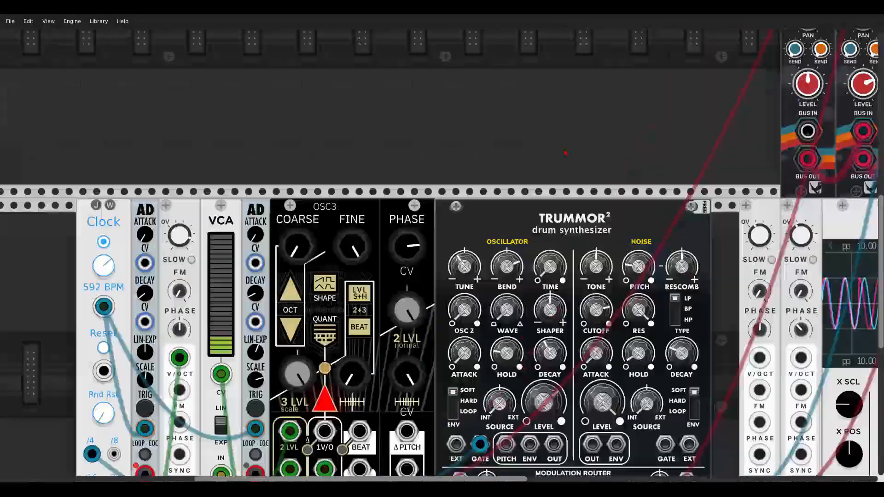
Sweep OSC3's beat frequency up and down between 0 and about 6 Hz, ending at about 3.4 Hz
{"action": "scroll", "coordinate": [565, 153], "scroll_direction": "down", "scroll_amount": 5}
{"action": "scroll", "coordinate": [566, 153], "scroll_direction": "left", "scroll_amount": 6}
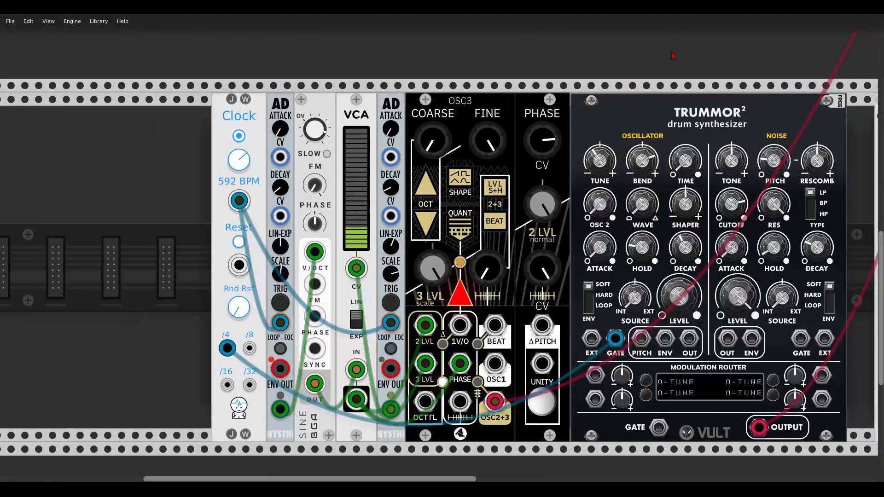
{"action": "scroll", "coordinate": [565, 152], "scroll_direction": "right", "scroll_amount": 2}
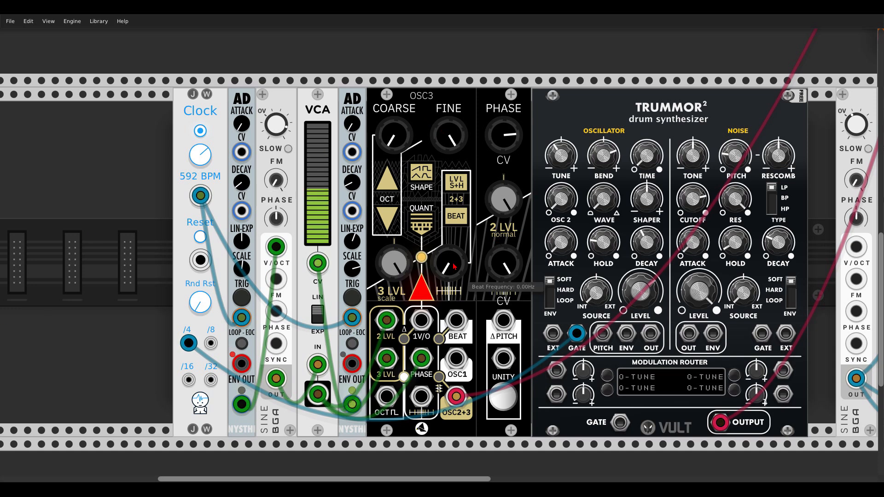
{"action": "left_click_drag", "start_coordinate": [451, 264], "coordinate": [450, 124]}
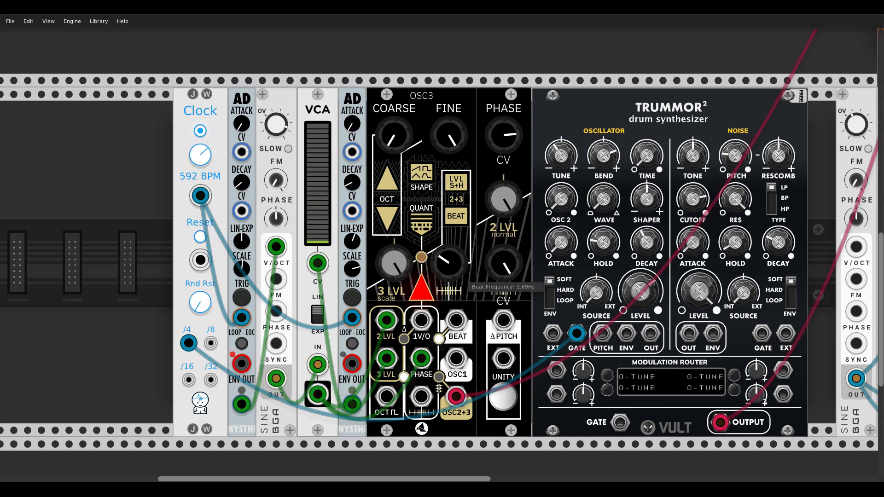
{"action": "left_click_drag", "start_coordinate": [449, 264], "coordinate": [450, 368]}
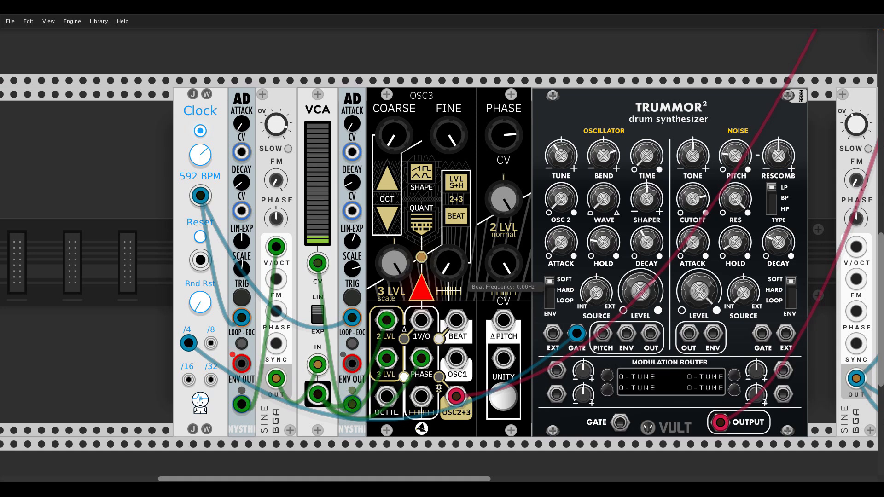
{"action": "left_click_drag", "start_coordinate": [448, 264], "coordinate": [447, 138]}
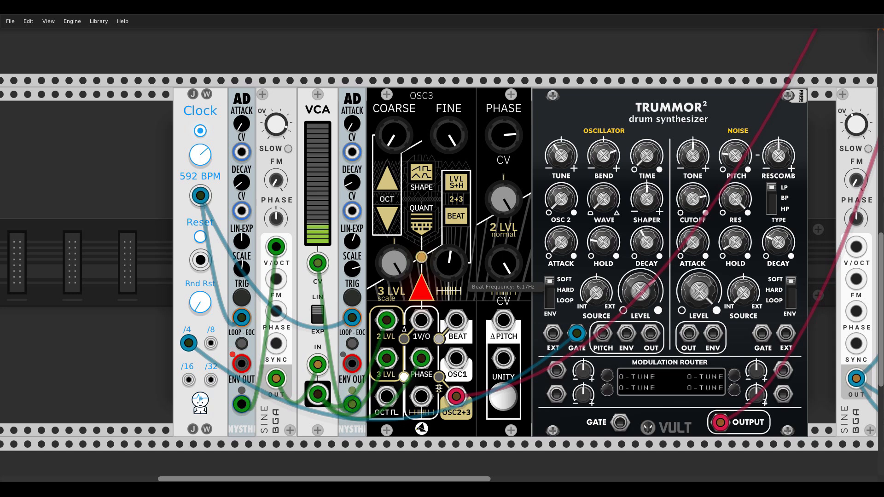
{"action": "left_click_drag", "start_coordinate": [448, 37], "coordinate": [453, 275]}
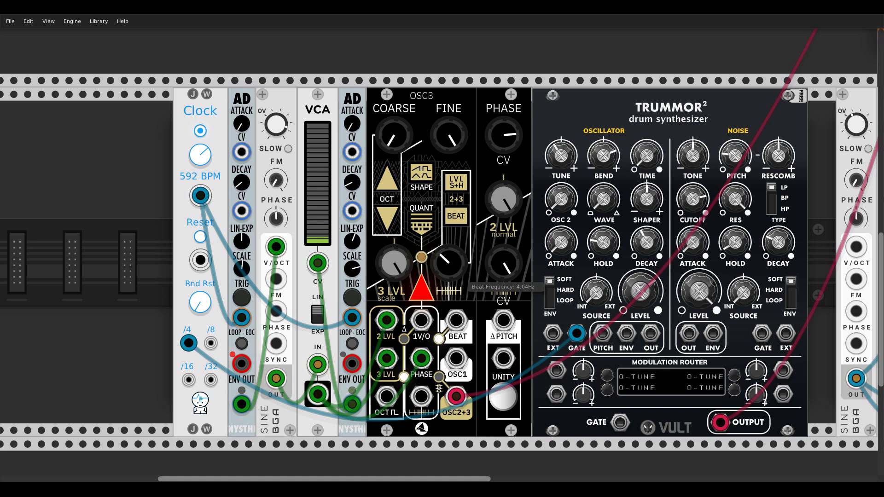
{"action": "left_click_drag", "start_coordinate": [450, 267], "coordinate": [449, 297]}
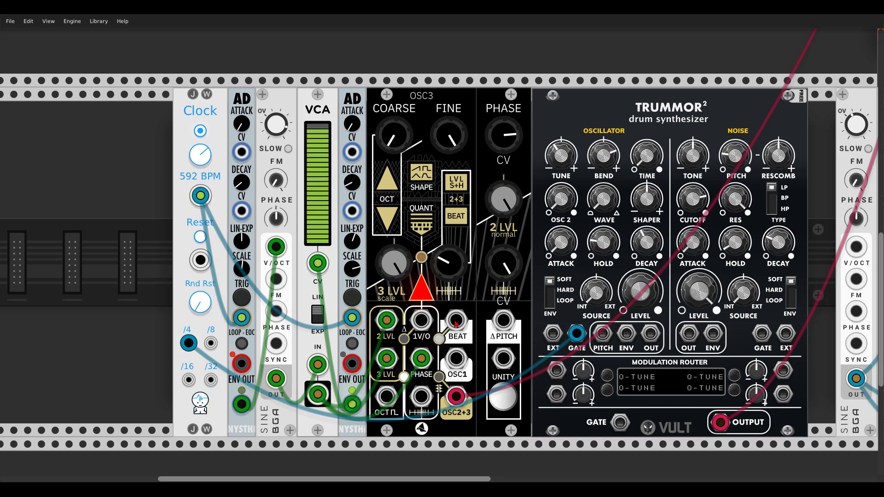
Patch OSC3's BEAT output into TRUMMOR2's noise GATE input and vary the beat frequency, settling at about 5 Hz
{"action": "left_click_drag", "start_coordinate": [454, 323], "coordinate": [742, 335]}
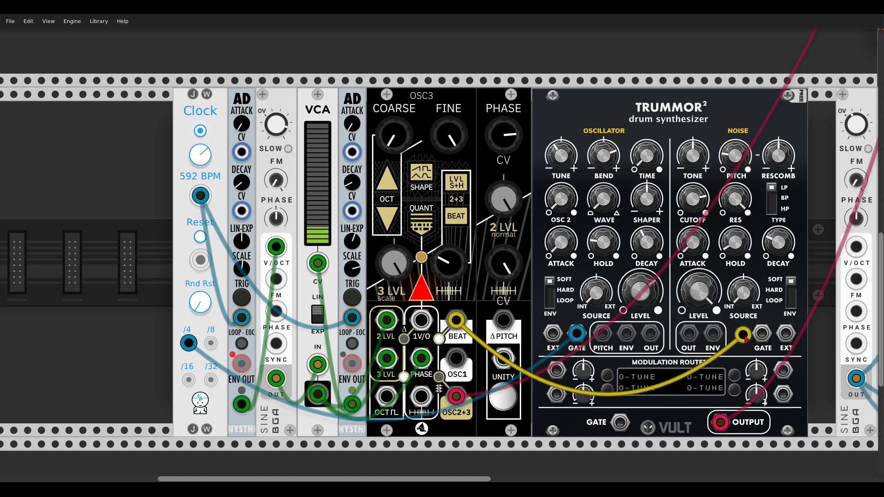
{"action": "mouse_move", "coordinate": [741, 336]}
{"action": "left_mouse_down"}
{"action": "mouse_move", "coordinate": [762, 333]}
{"action": "mouse_move", "coordinate": [749, 338]}
{"action": "left_mouse_up"}
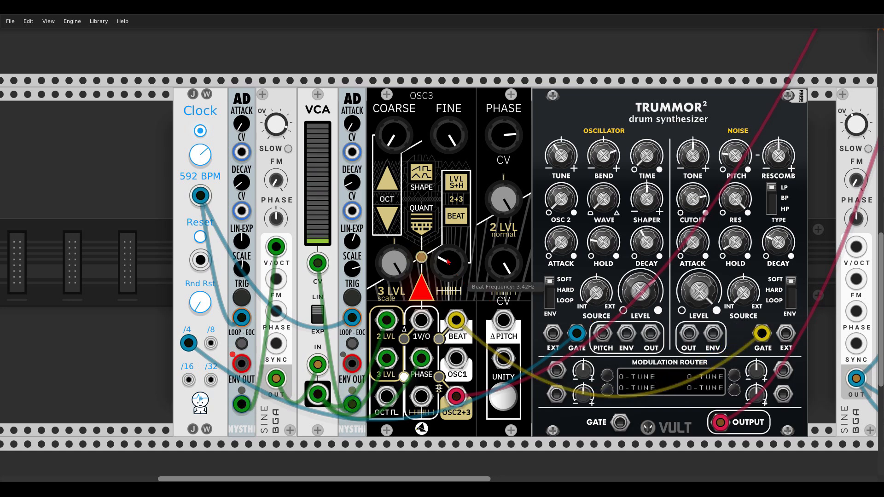
{"action": "mouse_move", "coordinate": [447, 262]}
{"action": "left_mouse_down"}
{"action": "mouse_move", "coordinate": [447, 248]}
{"action": "mouse_move", "coordinate": [447, 274]}
{"action": "left_mouse_up"}
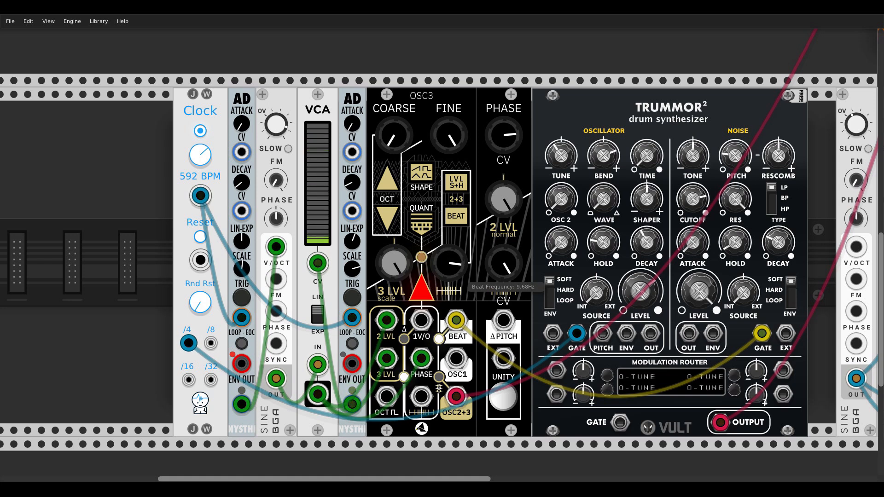
{"action": "left_click_drag", "start_coordinate": [448, 272], "coordinate": [448, 265]}
{"action": "left_click_drag", "start_coordinate": [447, 261], "coordinate": [447, 265]}
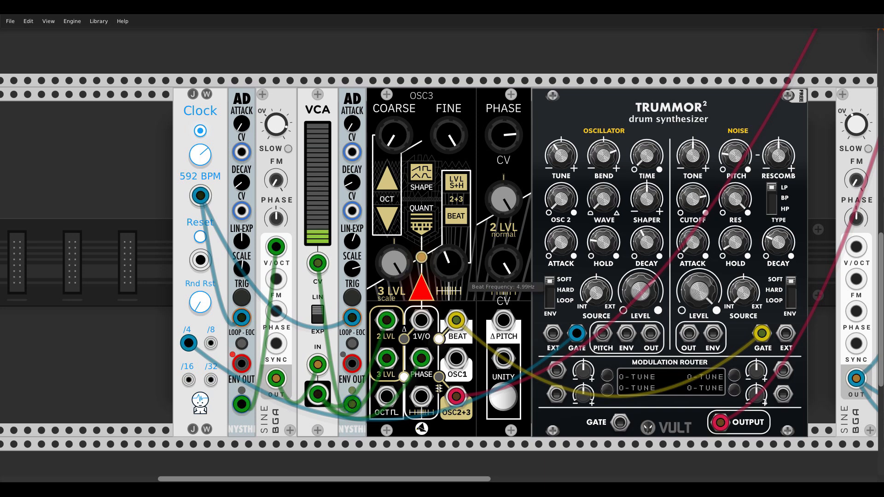
Unpatch the BEAT cable from TRUMMOR2's noise GATE and switch the mix from the first GIG BUS channel to the second
{"action": "left_click_drag", "start_coordinate": [761, 332], "coordinate": [712, 326]}
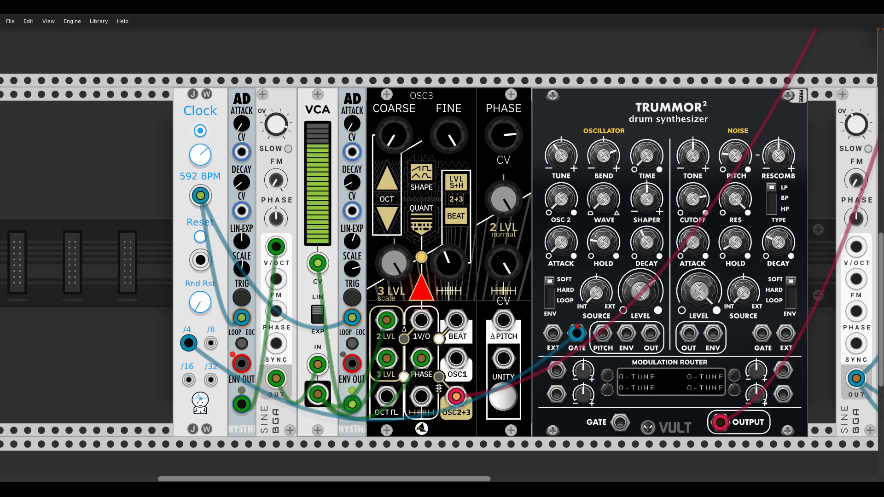
{"action": "scroll", "coordinate": [577, 326], "scroll_direction": "right", "scroll_amount": 15}
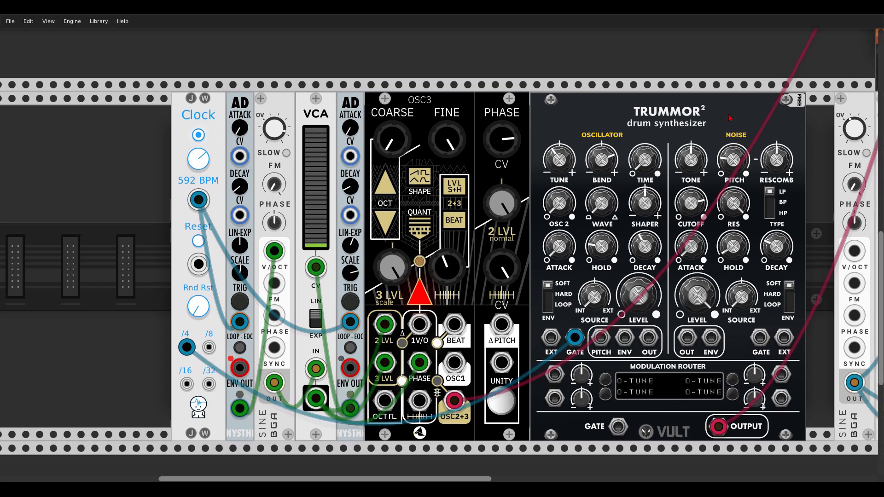
{"action": "scroll", "coordinate": [577, 326], "scroll_direction": "up", "scroll_amount": 16}
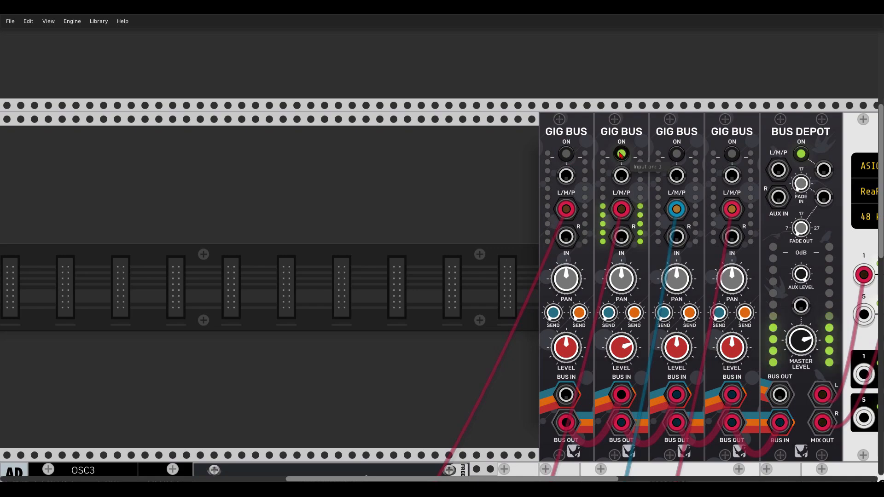